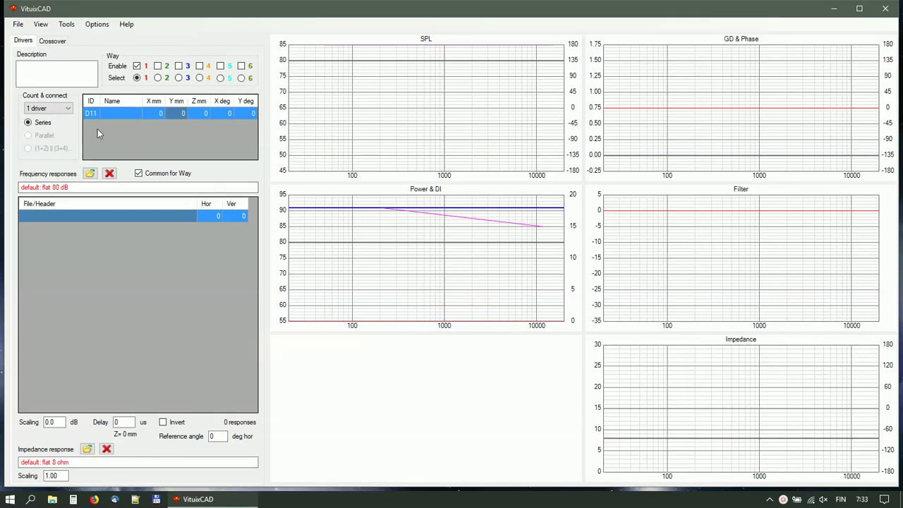
Step: Load all 37 merged Audax_HM170Z18 response files from Epe-3W_demo\Merged into driver D11
click(90, 174)
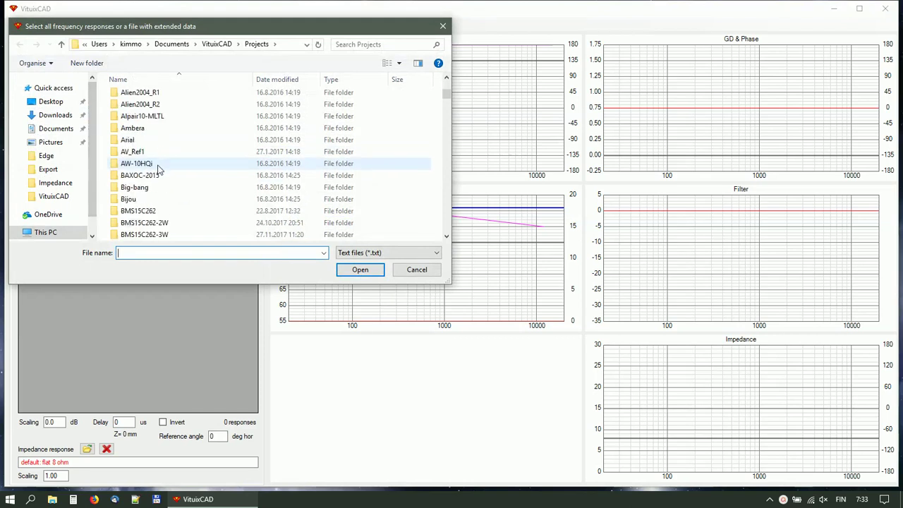
scroll(158, 168, down, 2)
scroll(158, 168, down, 1)
scroll(158, 168, down, 3)
scroll(158, 168, down, 1)
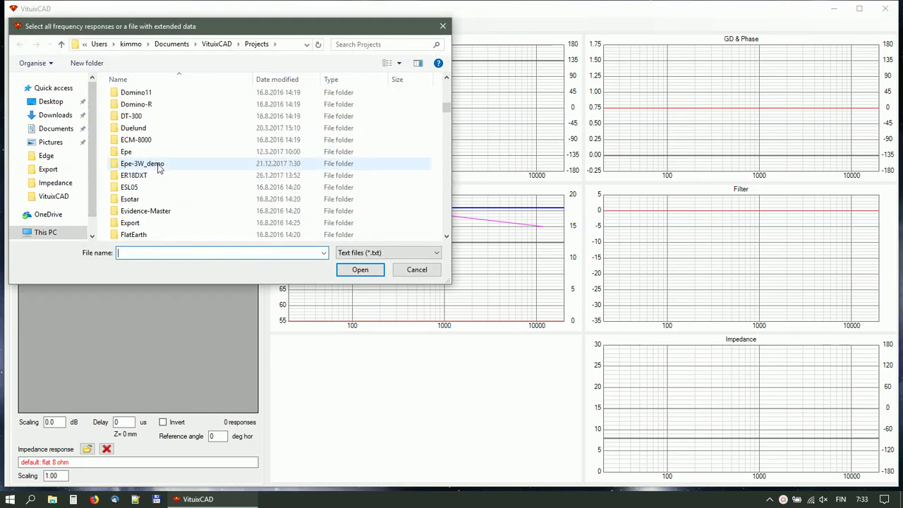
double_click(158, 165)
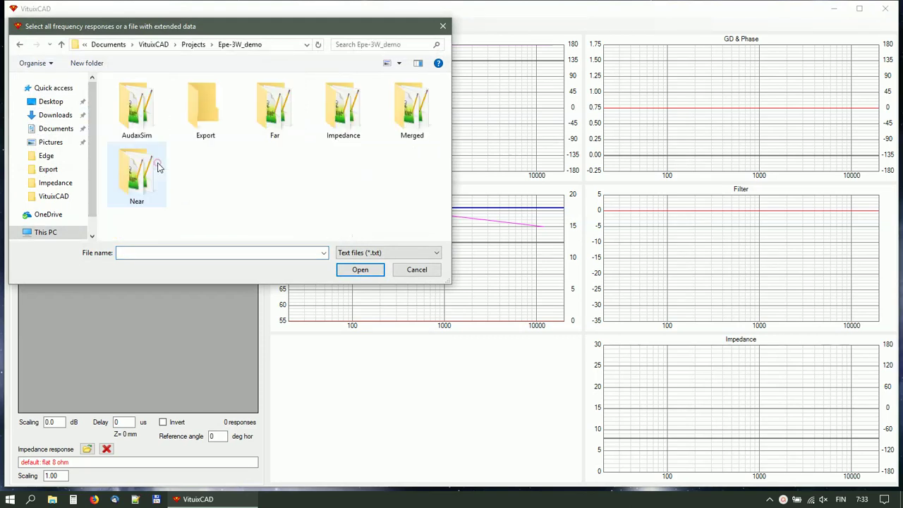
double_click(406, 121)
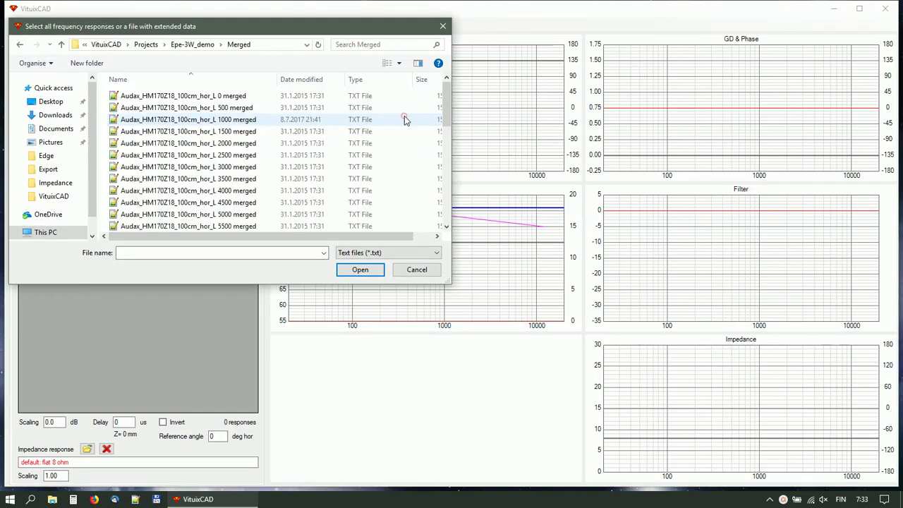
click(215, 97)
scroll(226, 141, down, 3)
scroll(240, 191, down, 3)
scroll(248, 233, down, 2)
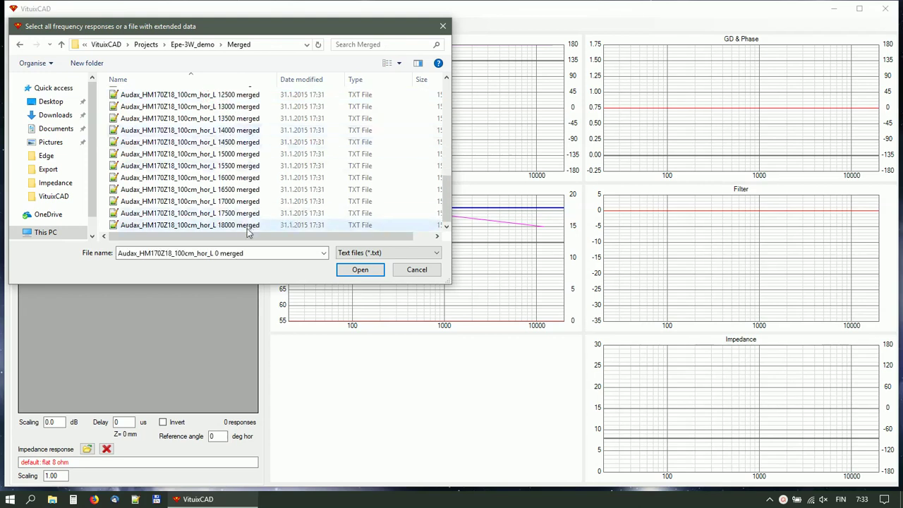
shift+click(227, 225)
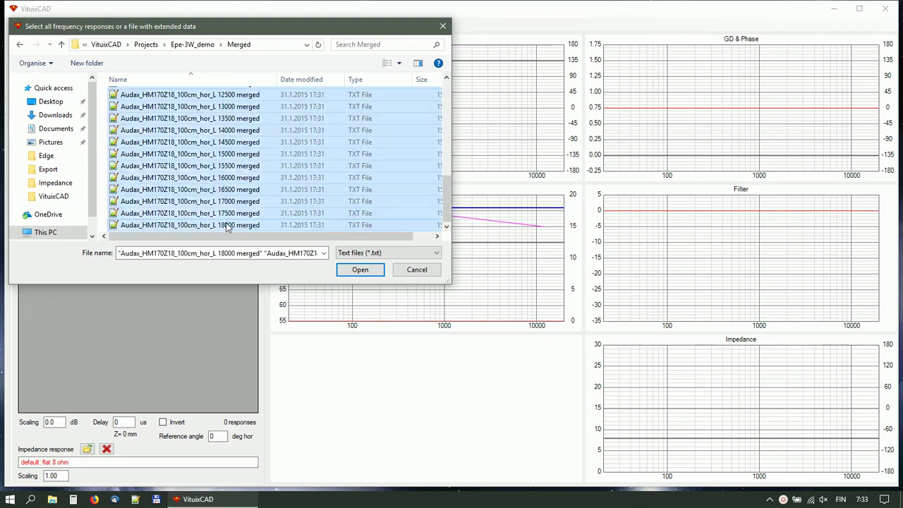
click(346, 272)
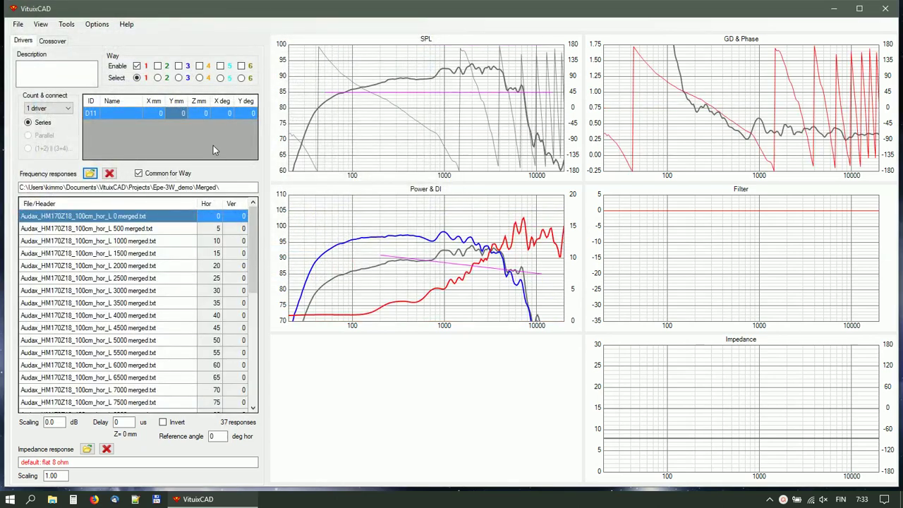
Step: Set driver D11's Y position to −300 mm and name it Woofer
click(177, 114)
text(-300)
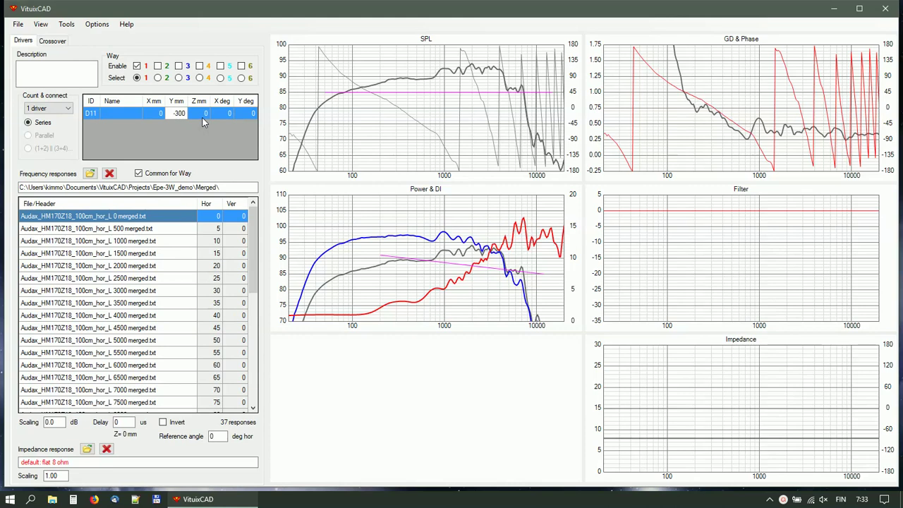
key(Return)
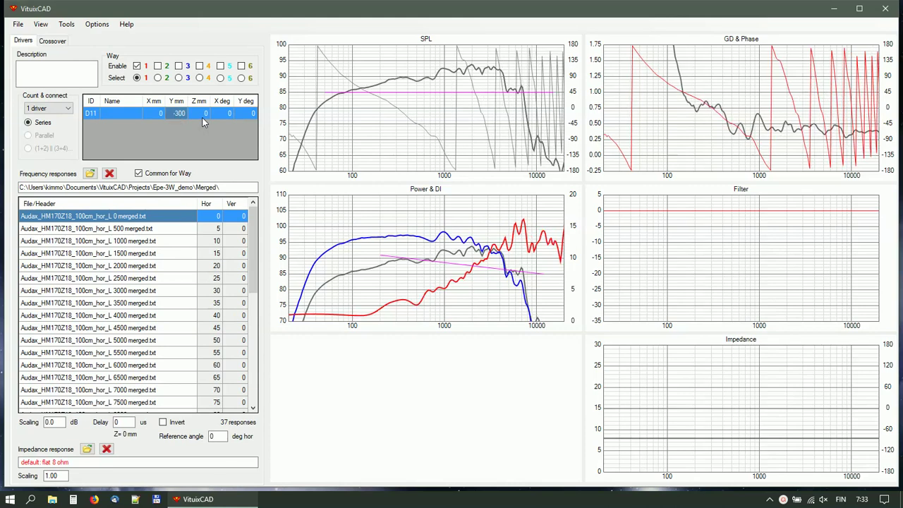
click(116, 117)
click(117, 117)
text(Woofer)
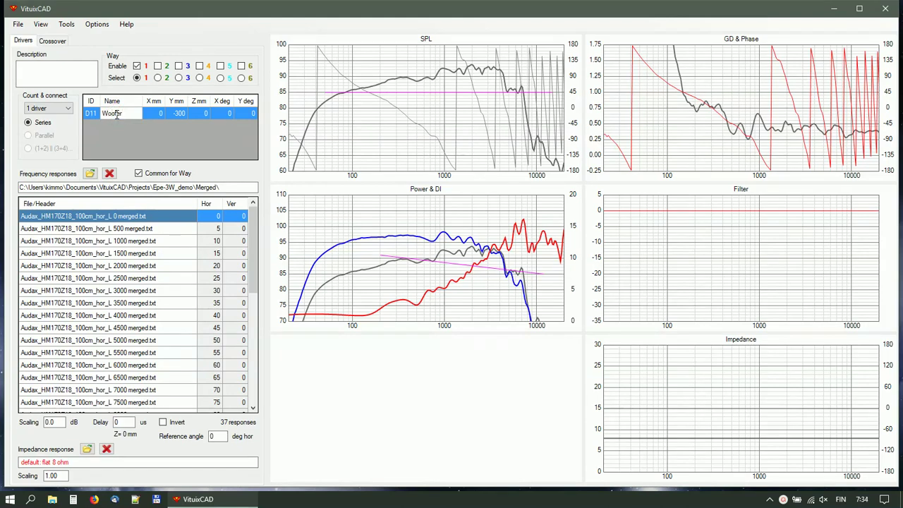
key(Return)
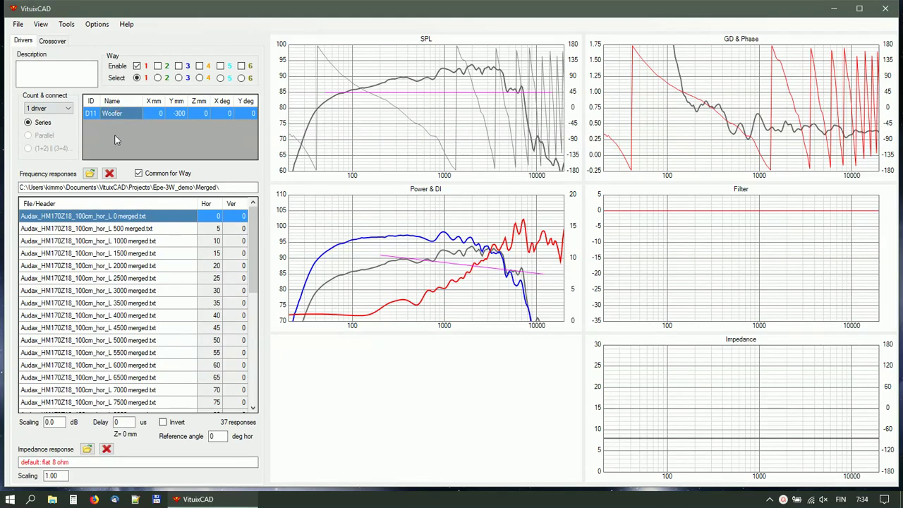
Step: Load Impedance\Audax_HM170Z18_ZR_L.txt as the woofer's impedance response
click(87, 449)
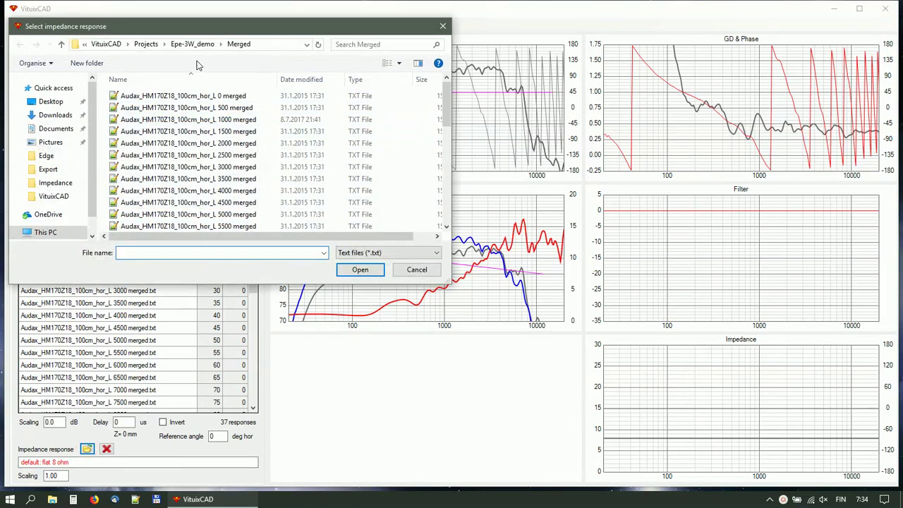
click(192, 44)
click(341, 104)
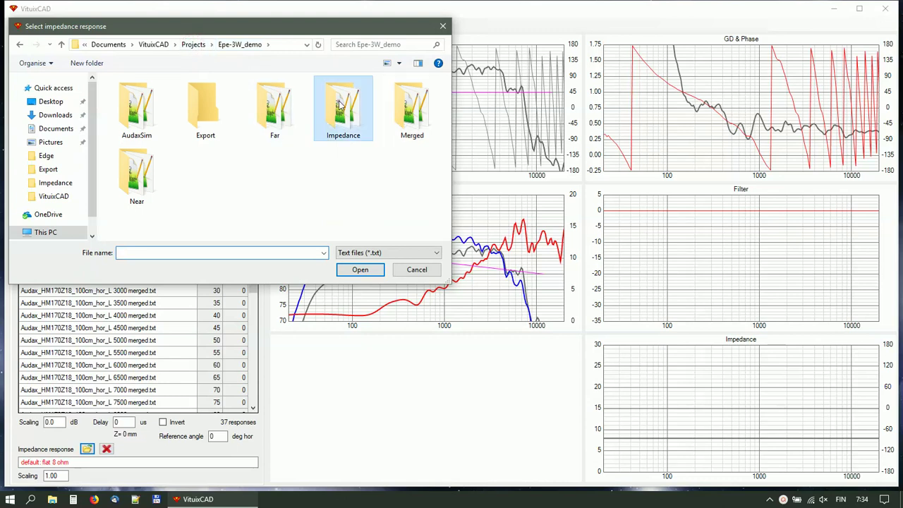
double_click(340, 105)
click(152, 96)
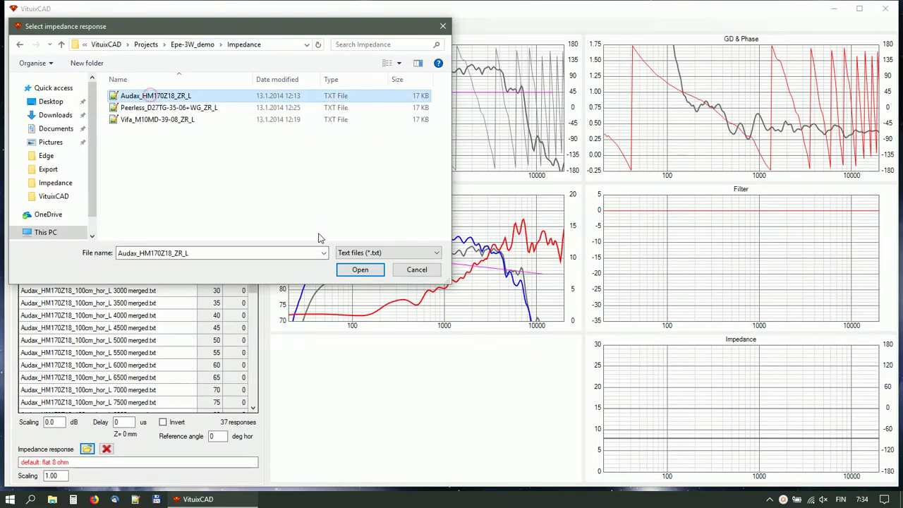
click(358, 270)
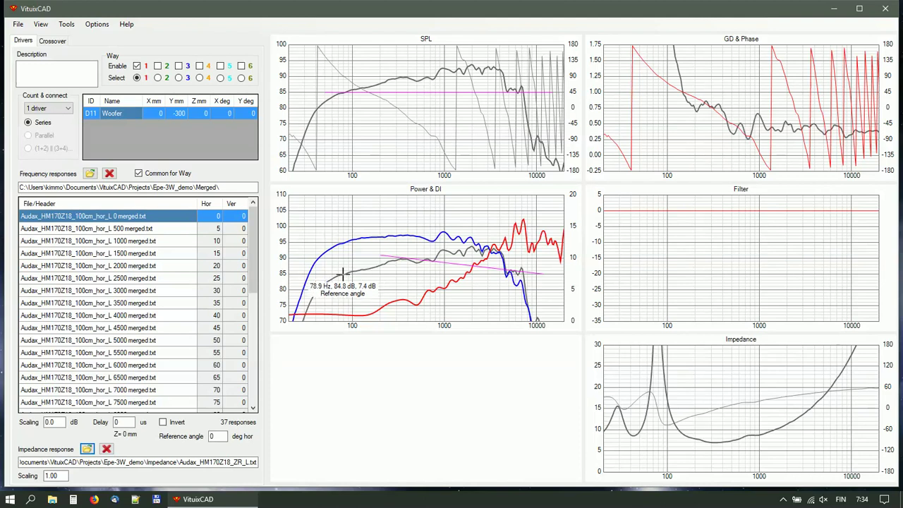
Step: Enable way 2, disable way 1, and set driver D21 to name Mid at Y −100 mm
click(158, 79)
click(158, 66)
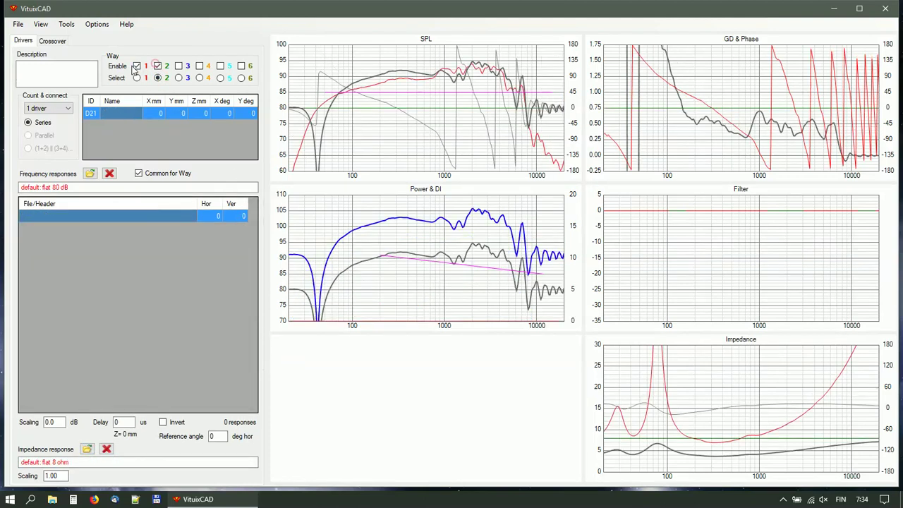
click(137, 66)
text(Mi)
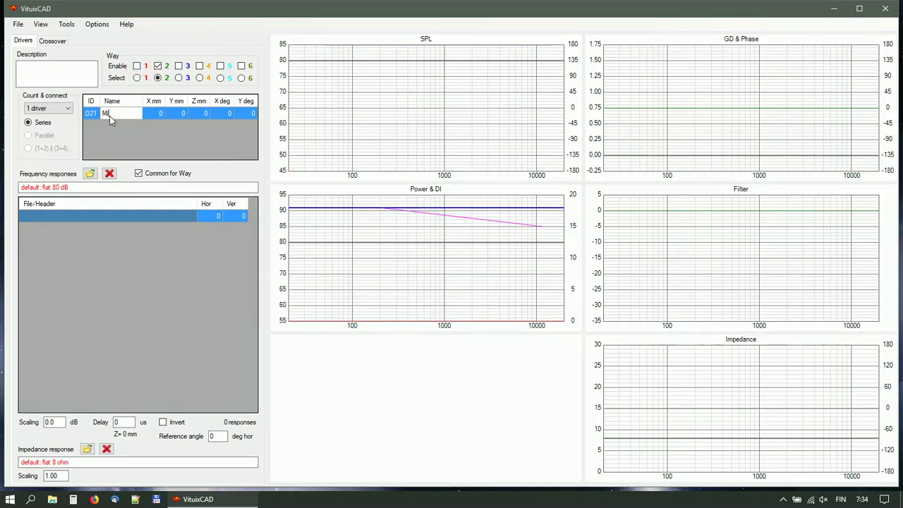
text(d)
key(Return)
click(174, 113)
text(-100)
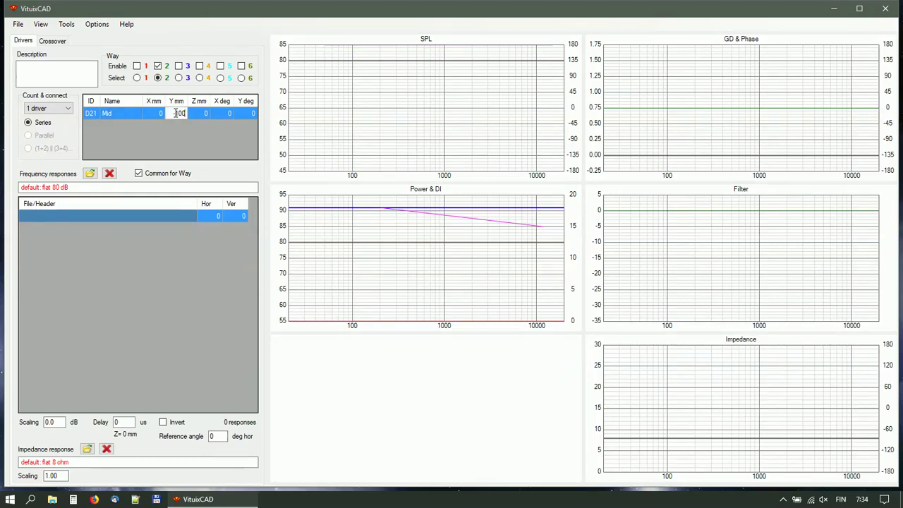
key(Return)
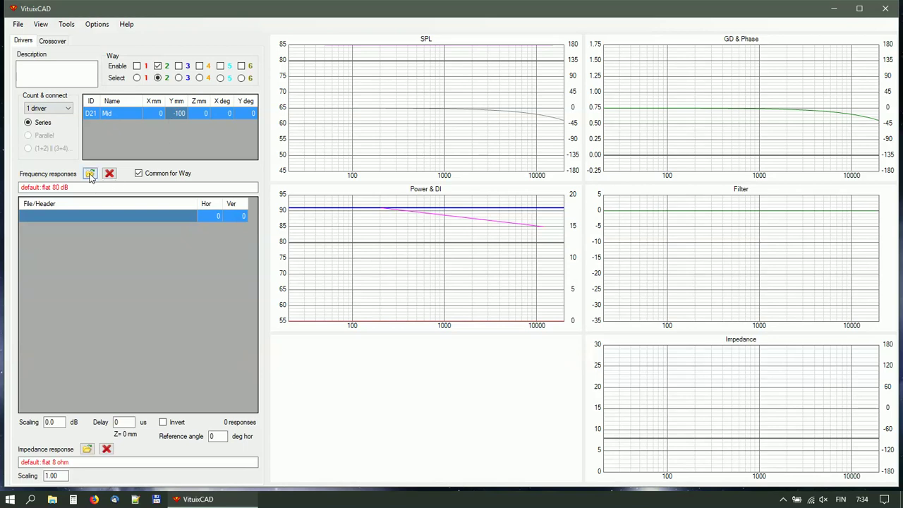
Step: Load all Vifa_M10MD-39-08 responses from the Far folder into driver D21
click(90, 173)
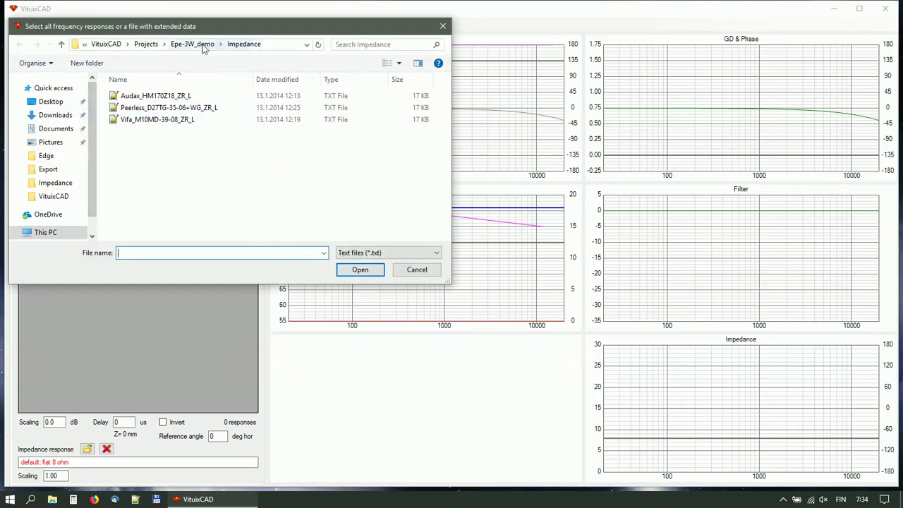
click(194, 44)
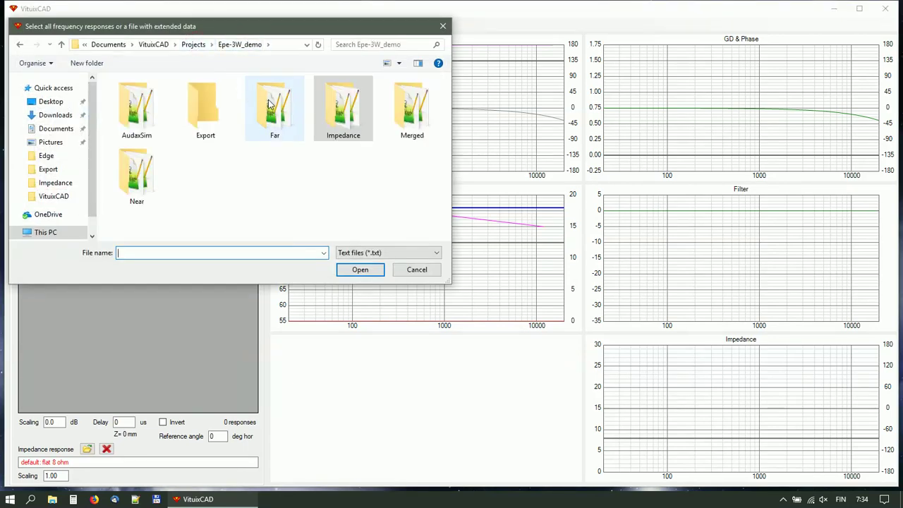
double_click(270, 104)
scroll(268, 105, down, 5)
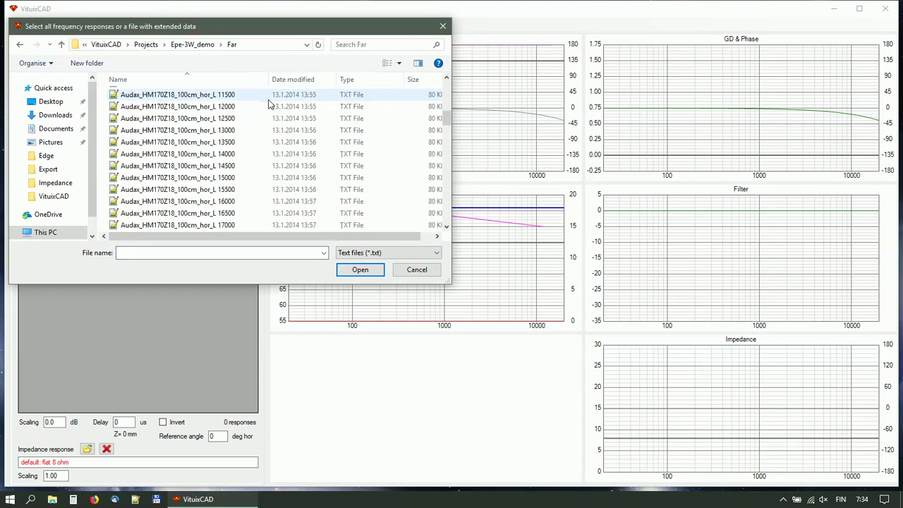
scroll(268, 104, down, 5)
scroll(268, 104, down, 5)
scroll(268, 104, down, 5)
scroll(268, 105, up, 1)
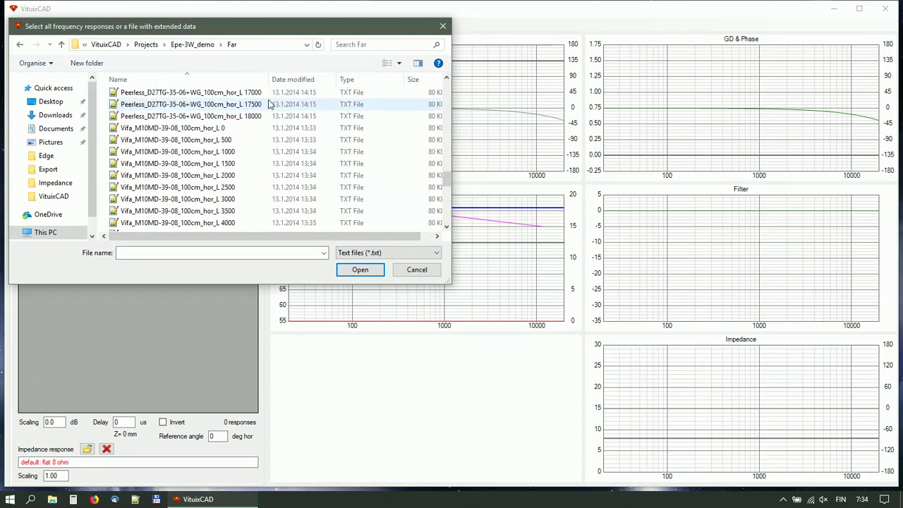
click(215, 131)
scroll(218, 138, down, 3)
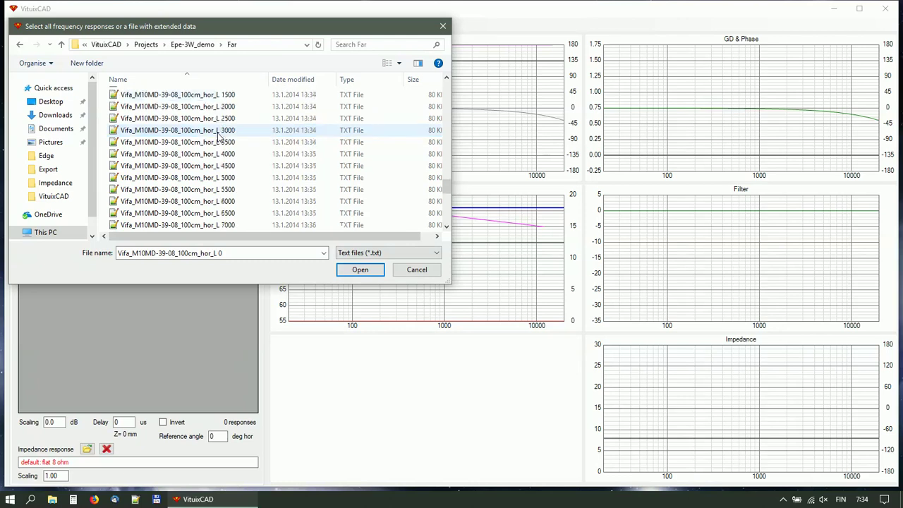
scroll(219, 138, down, 4)
scroll(211, 176, down, 3)
shift+click(198, 226)
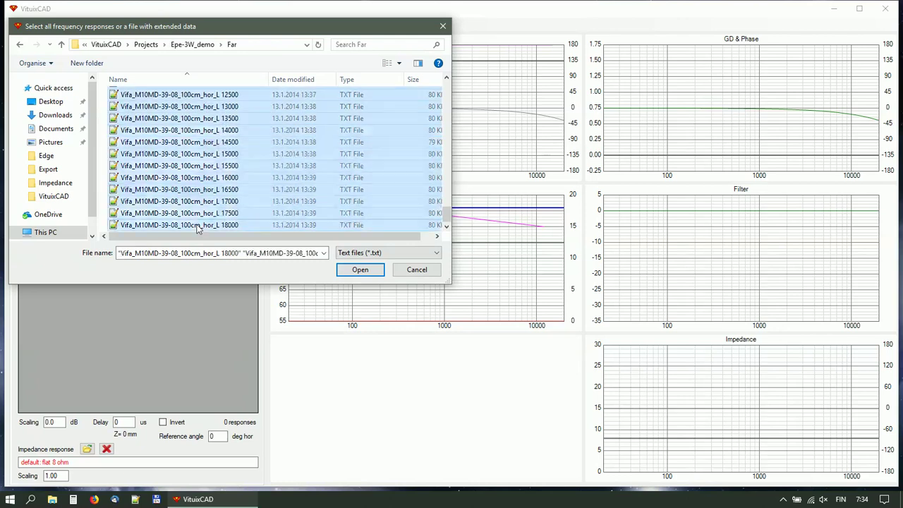
click(340, 268)
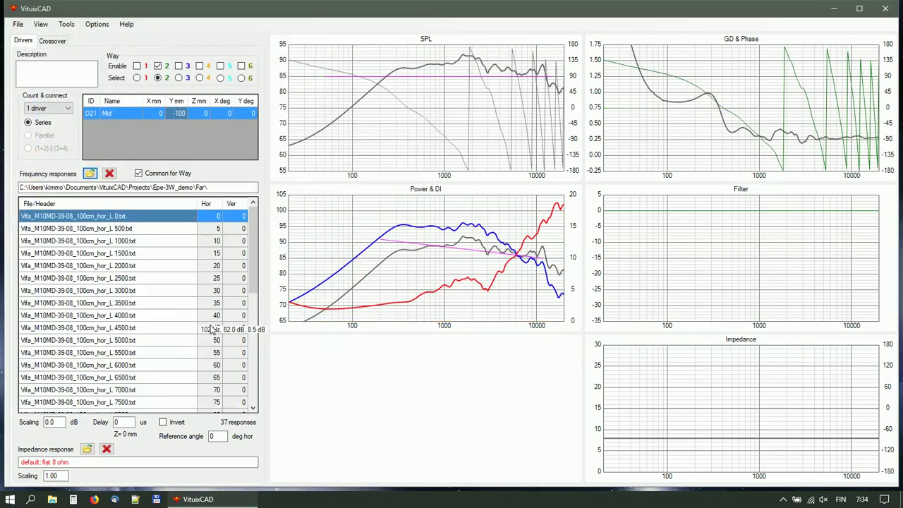
Step: Load Impedance\Vifa_M10MD-39-08_ZR_L.txt as the mid driver's impedance response
click(86, 450)
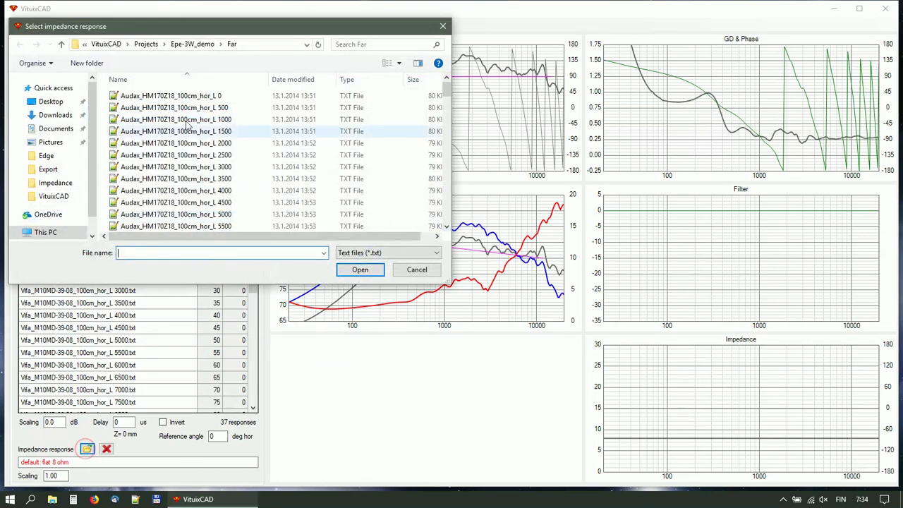
click(199, 45)
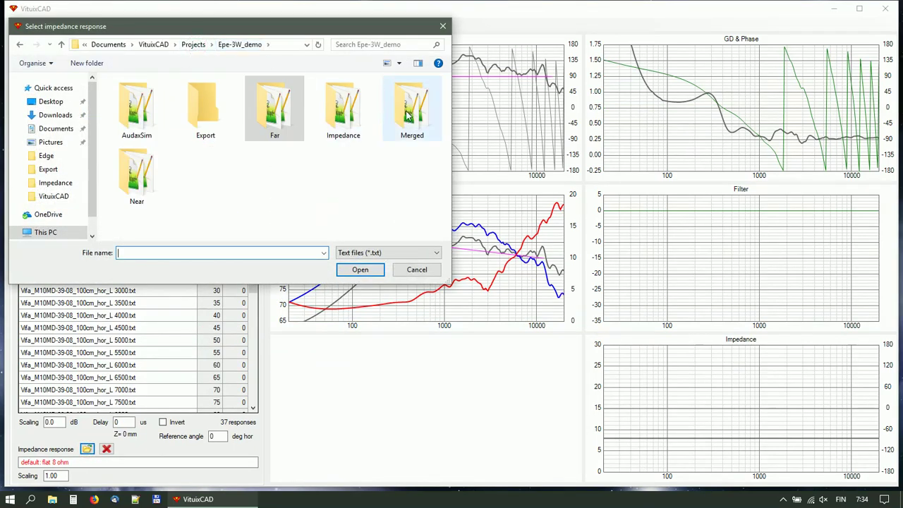
double_click(352, 112)
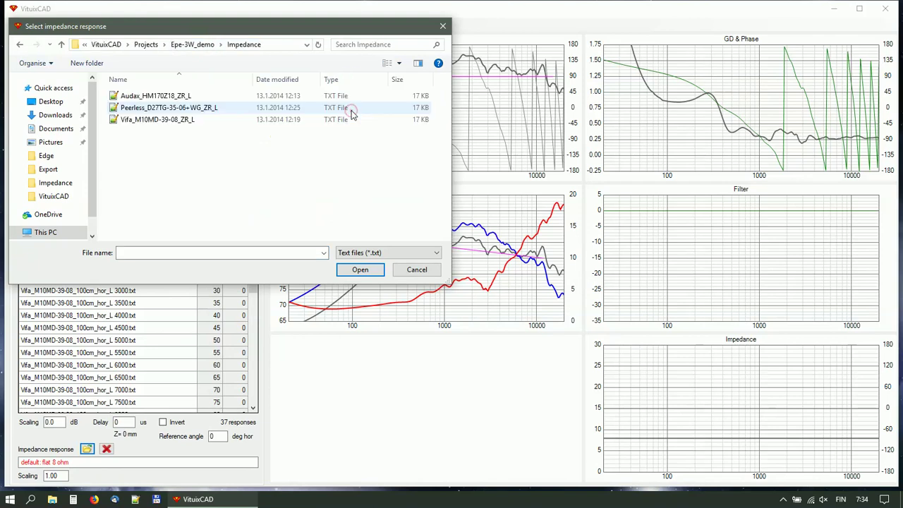
click(153, 124)
click(359, 270)
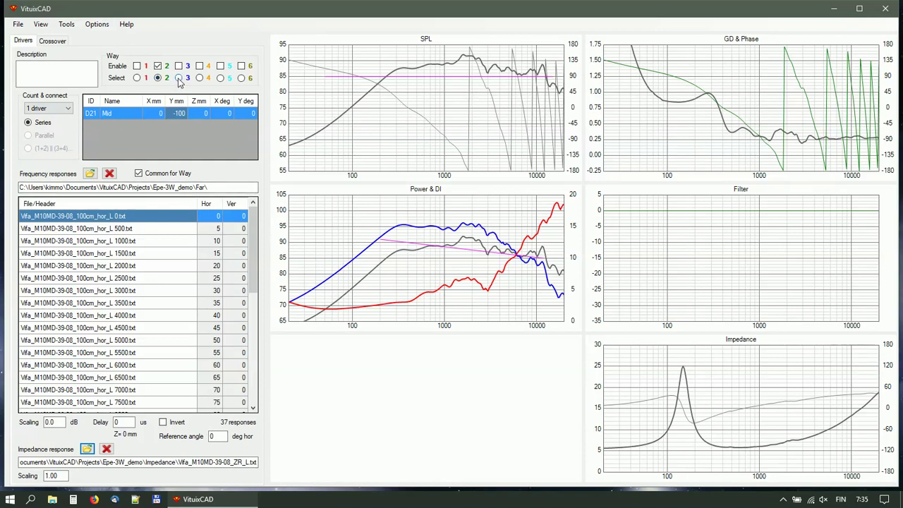
click(179, 78)
Step: Enable way 3, disable way 2, and set driver D31 to Tweeter at Y 100 mm
click(179, 65)
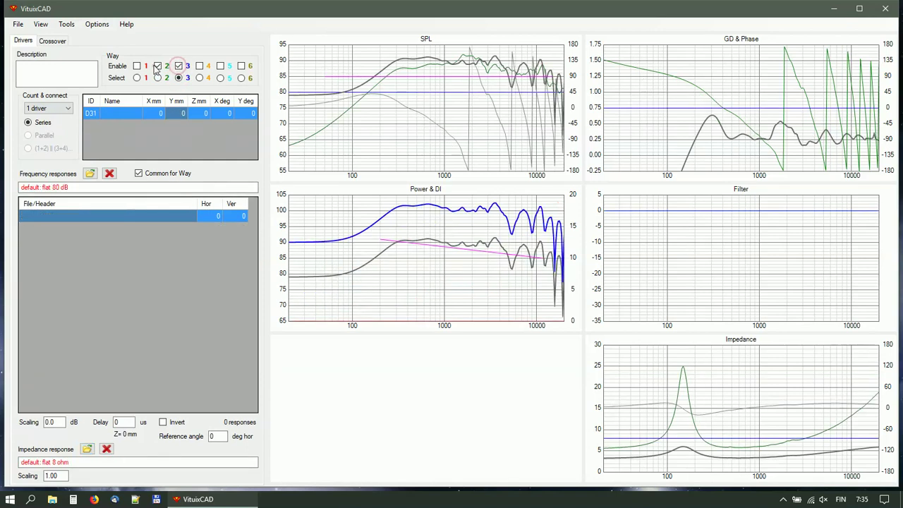
click(158, 66)
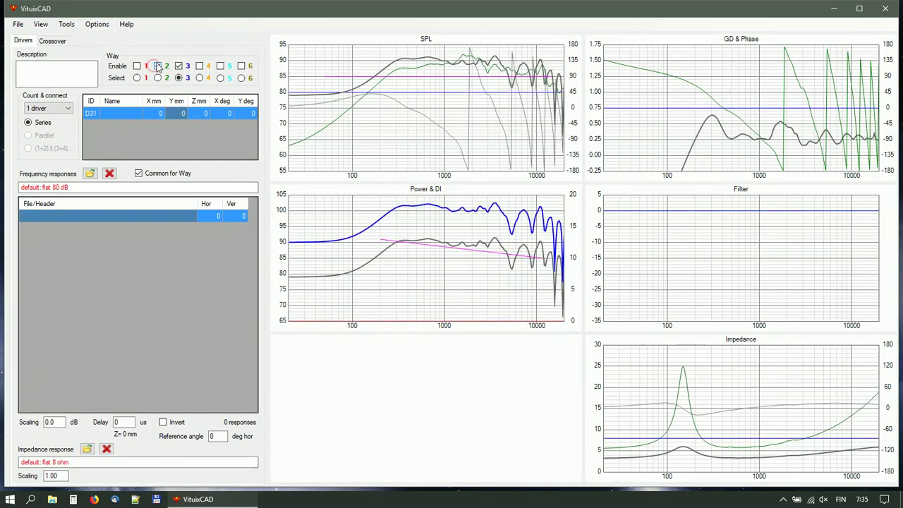
click(120, 114)
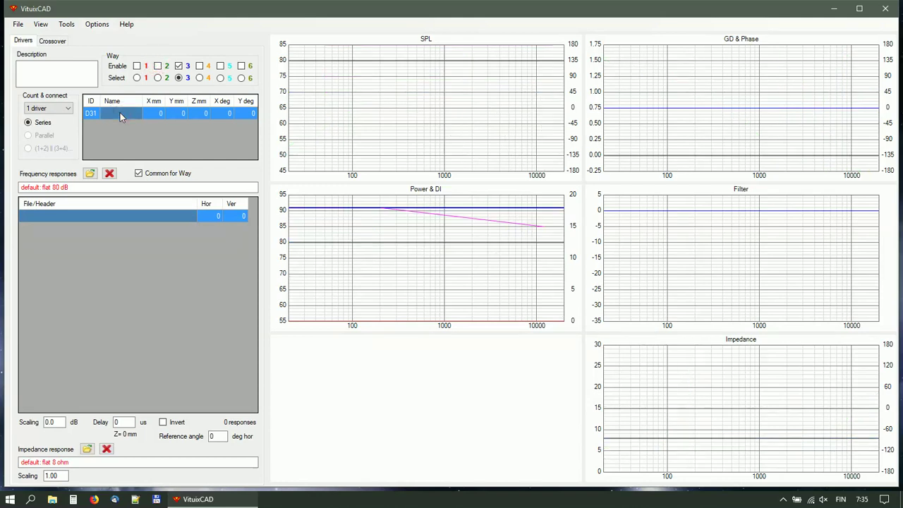
text(Twe)
text(eter)
key(Return)
text(100)
key(Return)
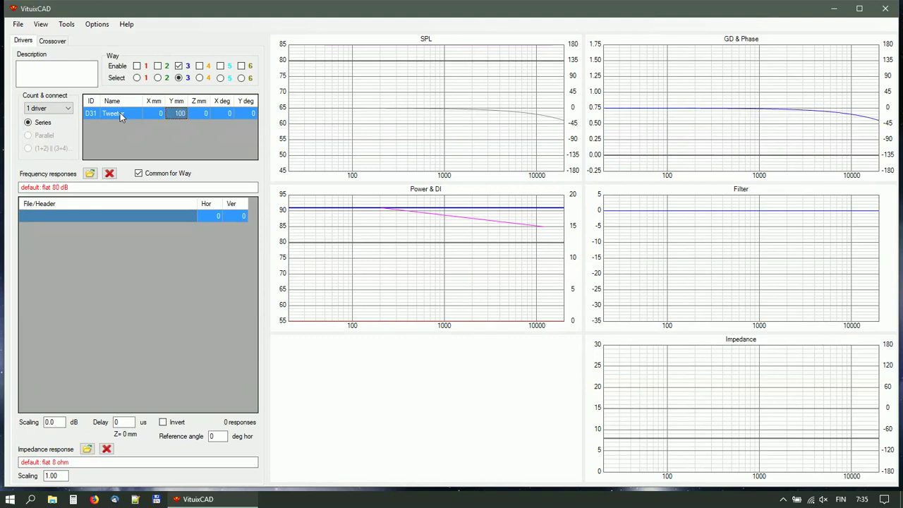
Step: Load the 37 Peerless D27TG-35-06+WG responses from the Far folder into the tweeter
click(90, 174)
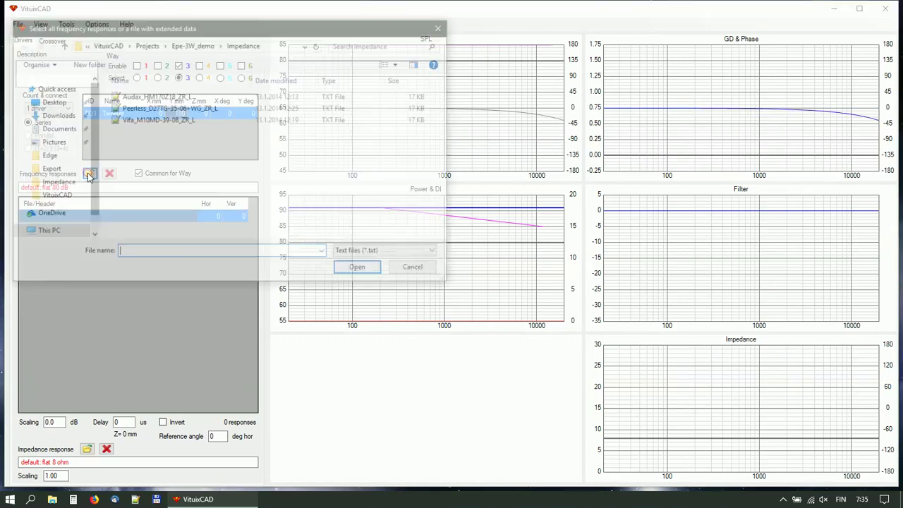
click(185, 44)
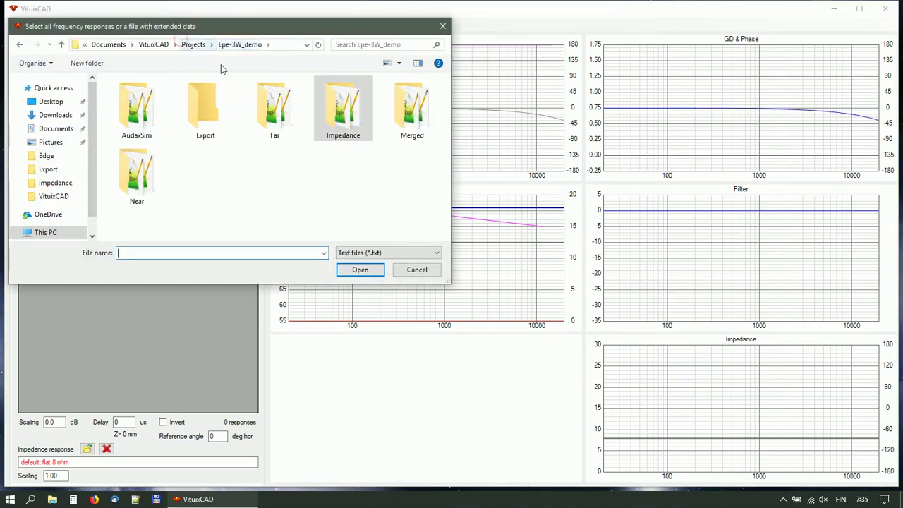
double_click(271, 112)
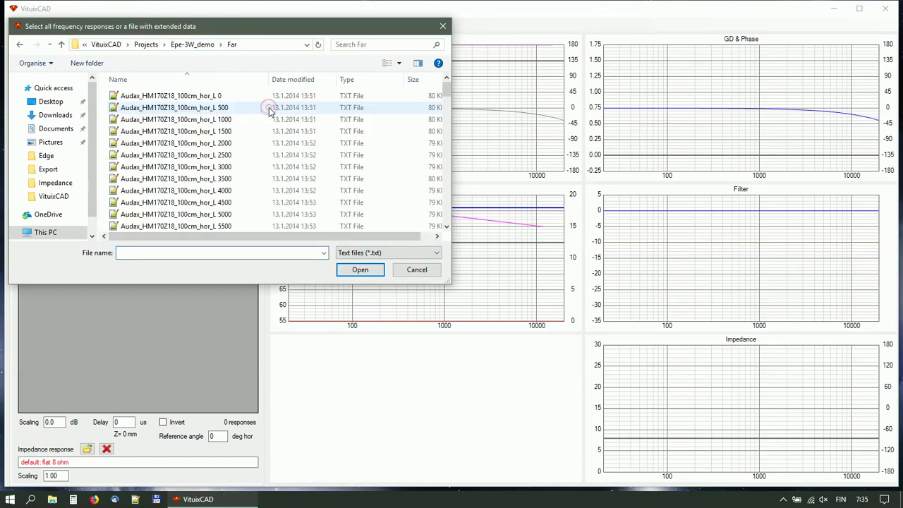
scroll(251, 141, down, 5)
scroll(252, 144, down, 4)
scroll(252, 143, down, 1)
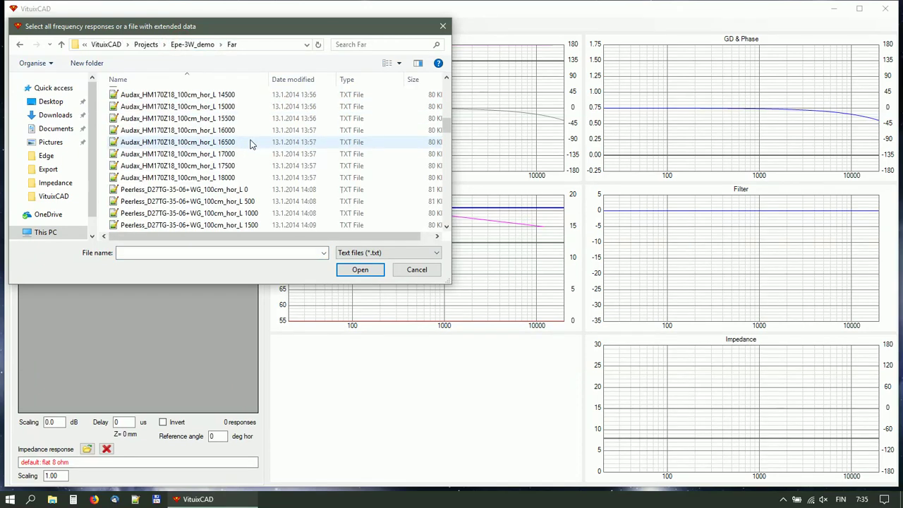
click(230, 190)
scroll(254, 169, down, 1)
scroll(268, 156, down, 3)
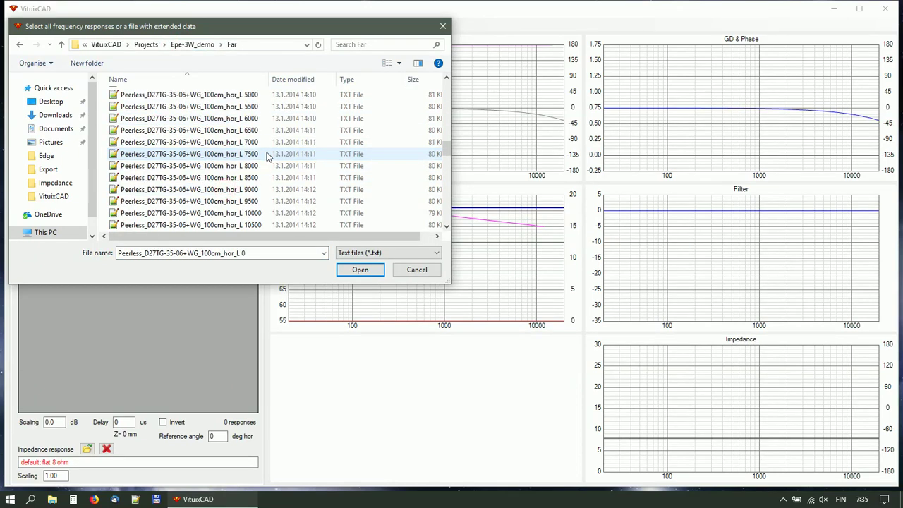
scroll(268, 155, down, 3)
scroll(267, 156, down, 3)
scroll(268, 156, down, 3)
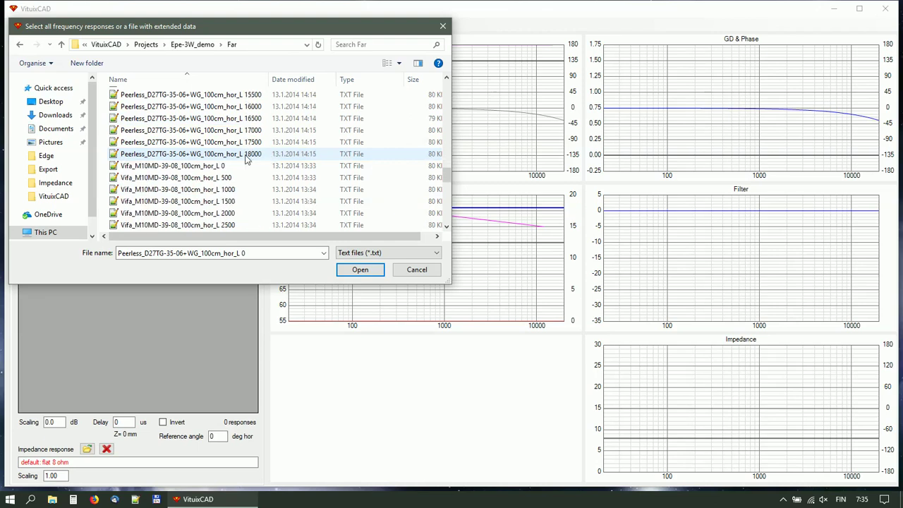
shift+click(246, 155)
click(359, 270)
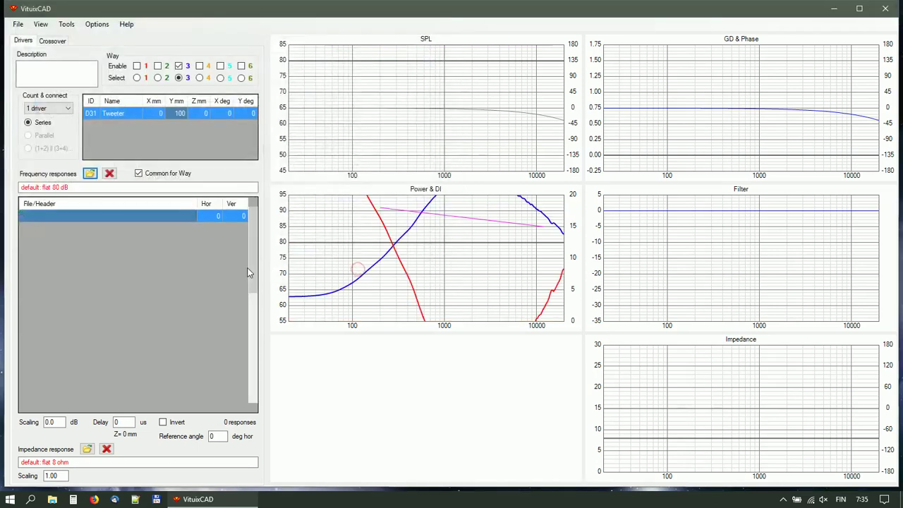
Step: Load the Peerless impedance file from the Impedance folder for the tweeter
click(87, 449)
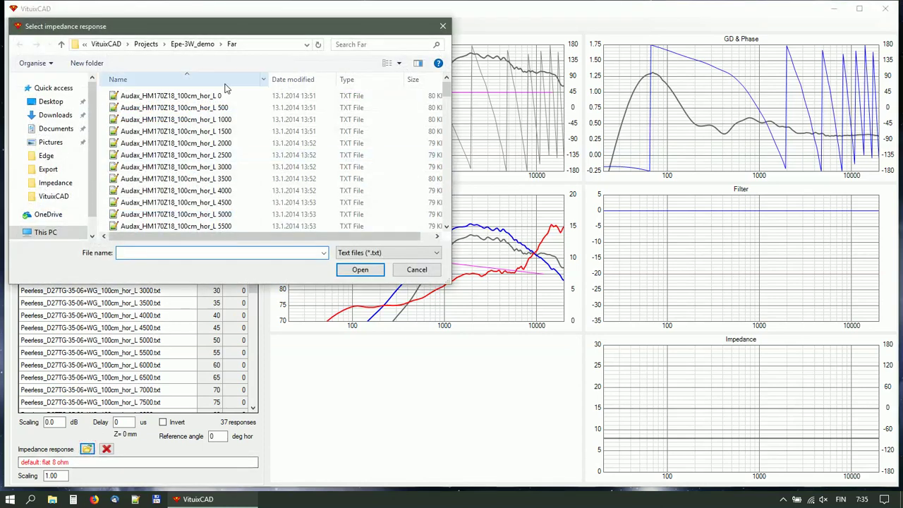
click(197, 47)
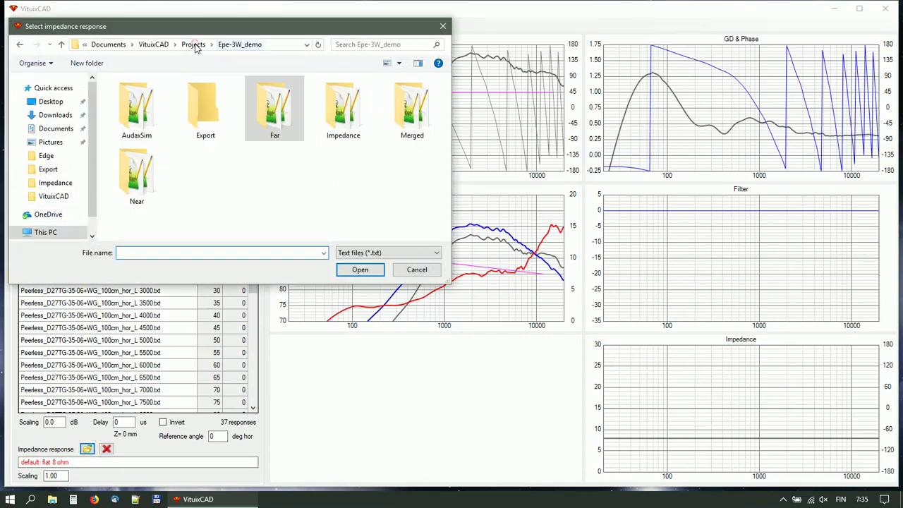
double_click(330, 119)
click(157, 108)
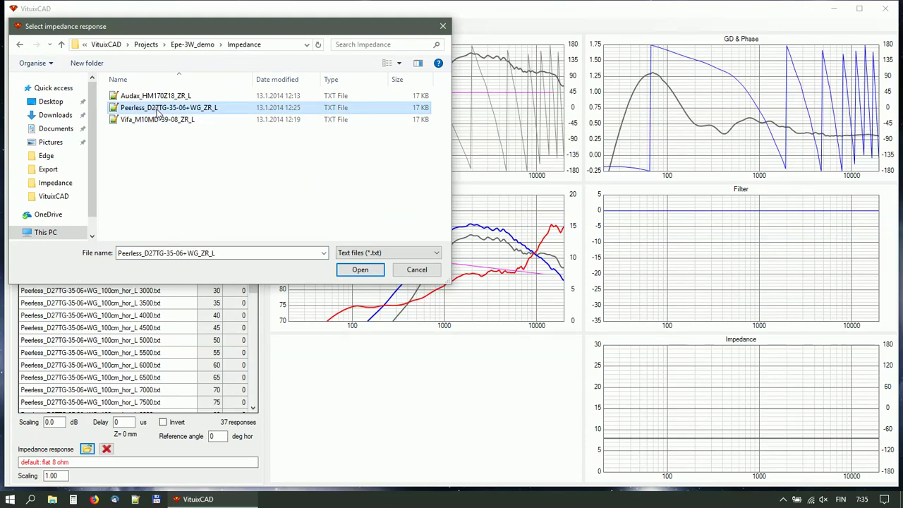
click(350, 275)
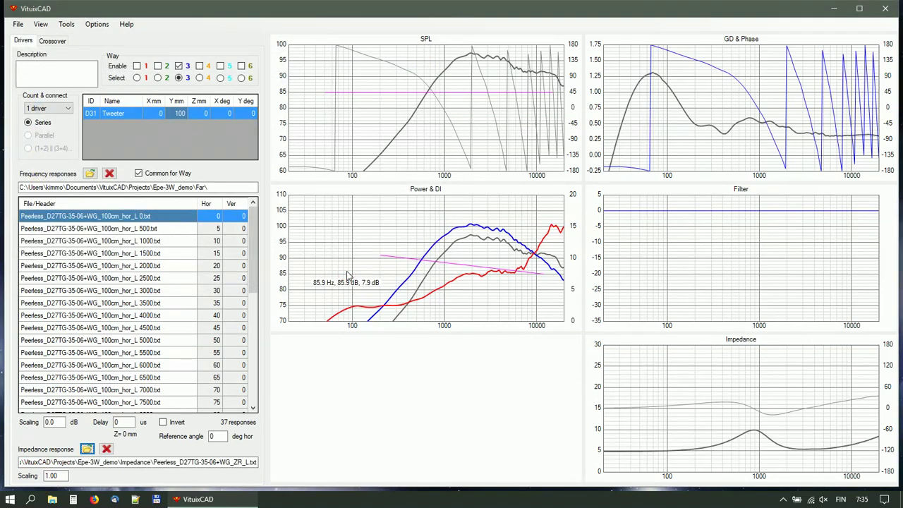
mouse_move(512, 92)
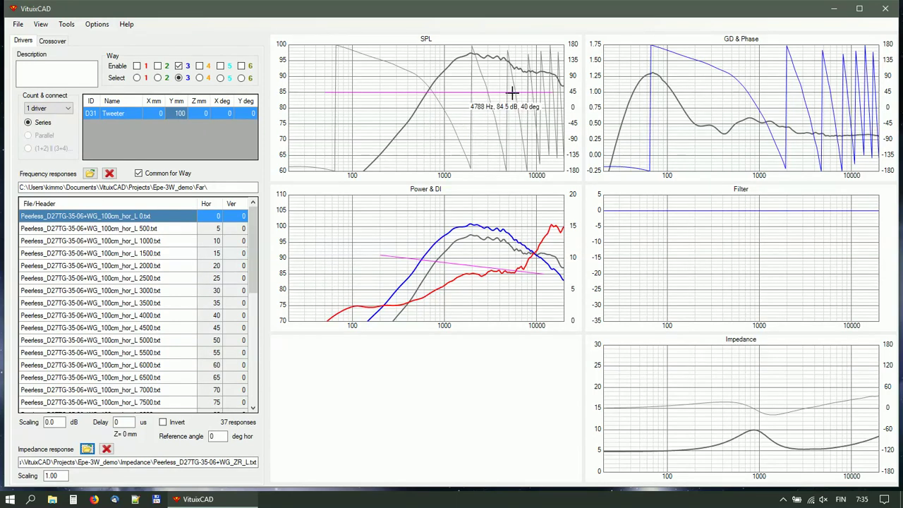
right_click(487, 114)
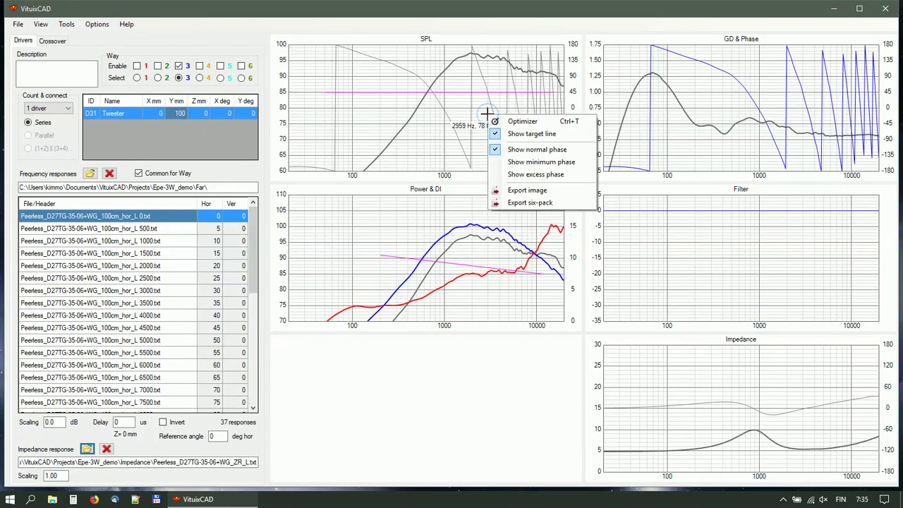
Step: Show the minimum-phase curve on the SPL chart and set the tweeter delay to −305 µs
click(522, 162)
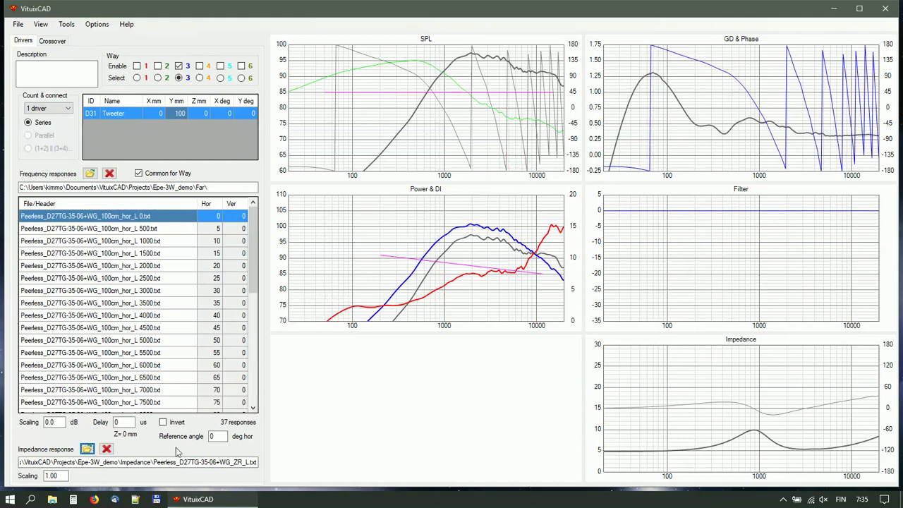
double_click(124, 422)
text(00)
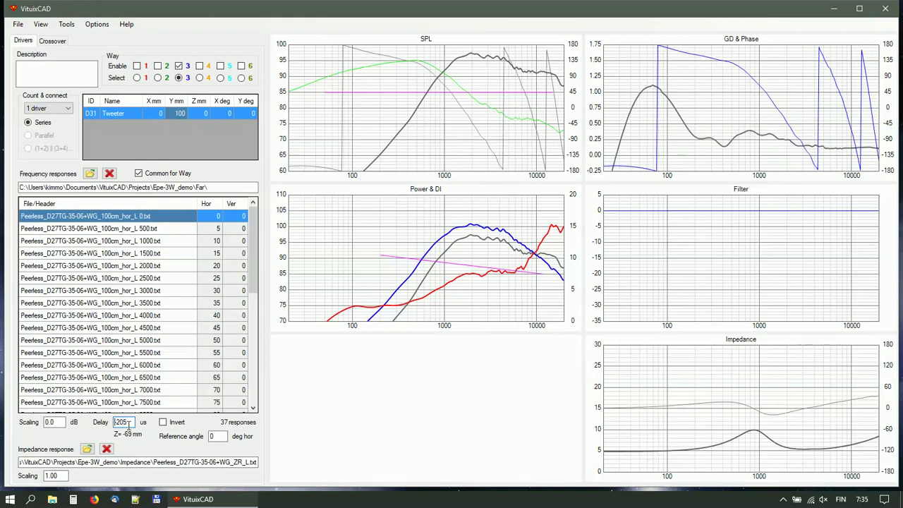
scroll(128, 424, down, 2)
scroll(128, 423, down, 1)
scroll(127, 423, down, 2)
scroll(128, 424, down, 1)
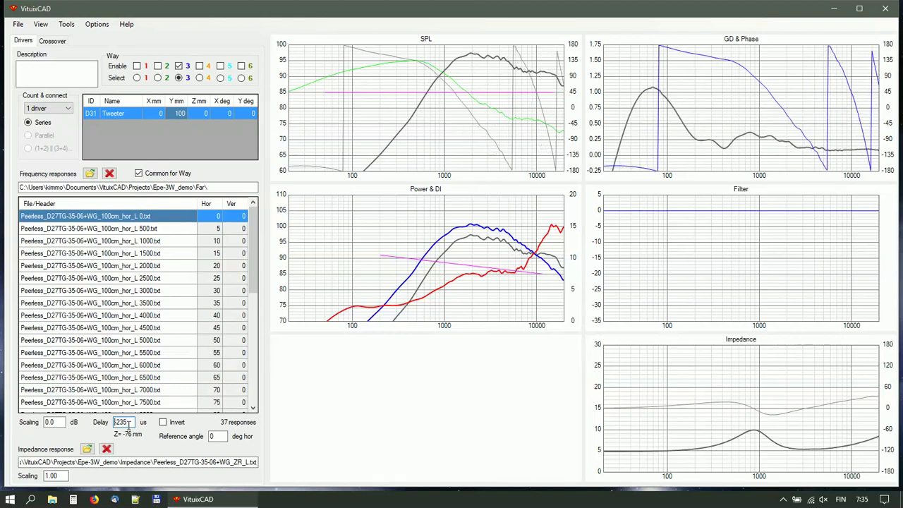
scroll(128, 424, down, 1)
scroll(128, 424, down, 2)
scroll(125, 423, down, 1)
scroll(122, 422, down, 2)
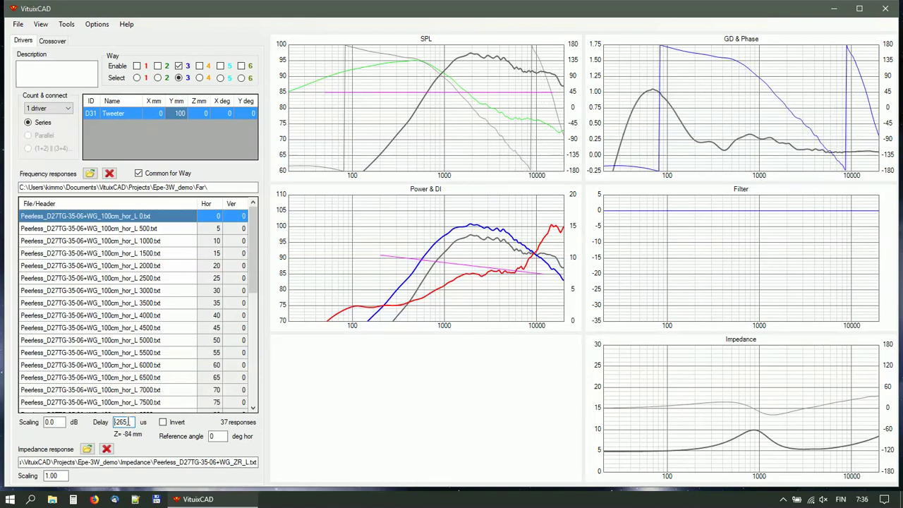
scroll(122, 422, down, 1)
scroll(122, 422, down, 2)
scroll(122, 422, down, 1)
scroll(123, 422, down, 2)
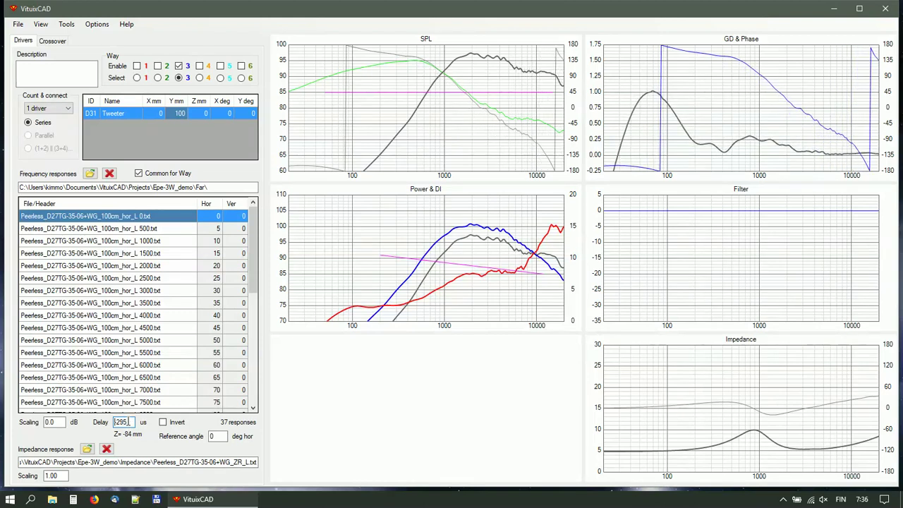
scroll(122, 422, down, 1)
scroll(122, 422, down, 1)
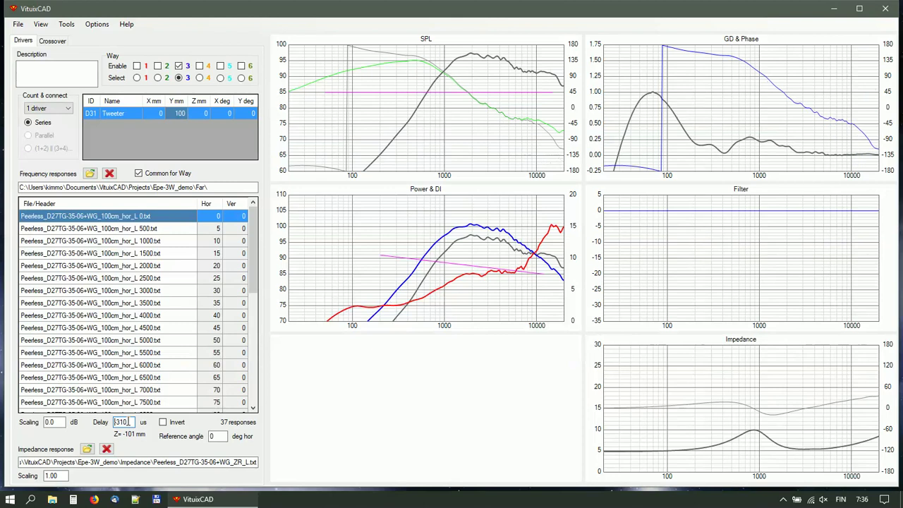
scroll(122, 422, down, 1)
right_click(121, 422)
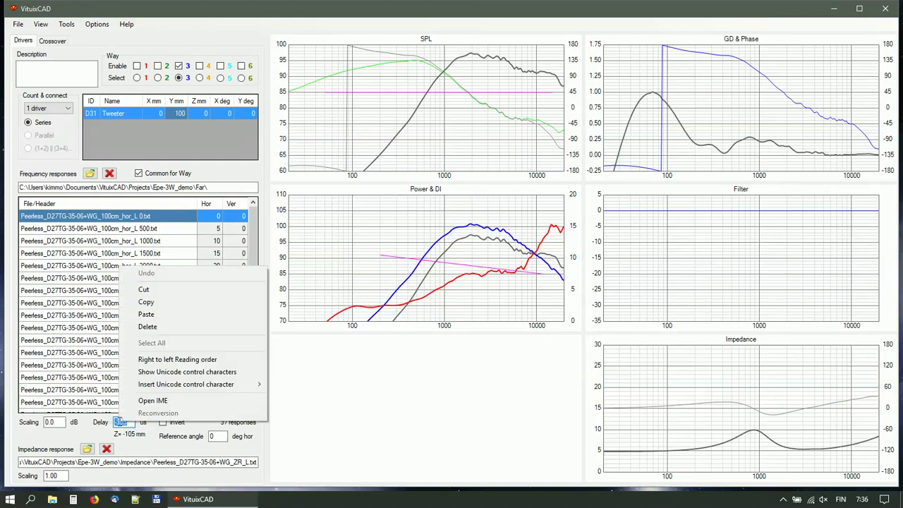
Step: Copy the tweeter's −305 µs delay into the Mid driver's Delay field
click(162, 300)
click(157, 77)
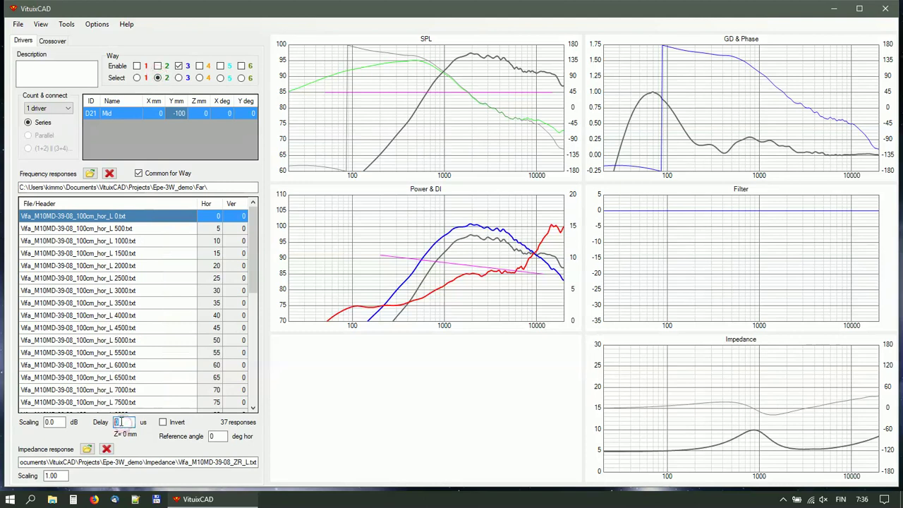
right_click(121, 422)
click(162, 315)
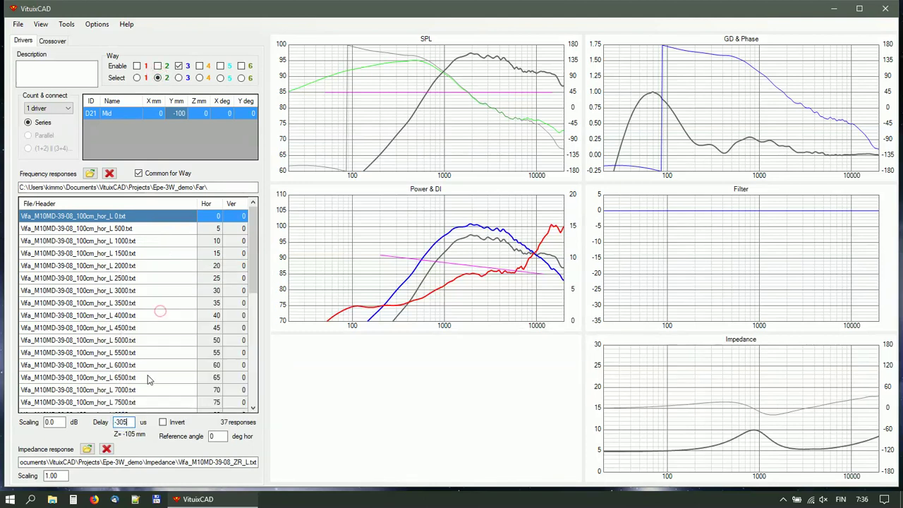
Step: Paste the −305 µs delay into the Woofer, then enable way 1 and disable way 3
click(137, 78)
double_click(121, 422)
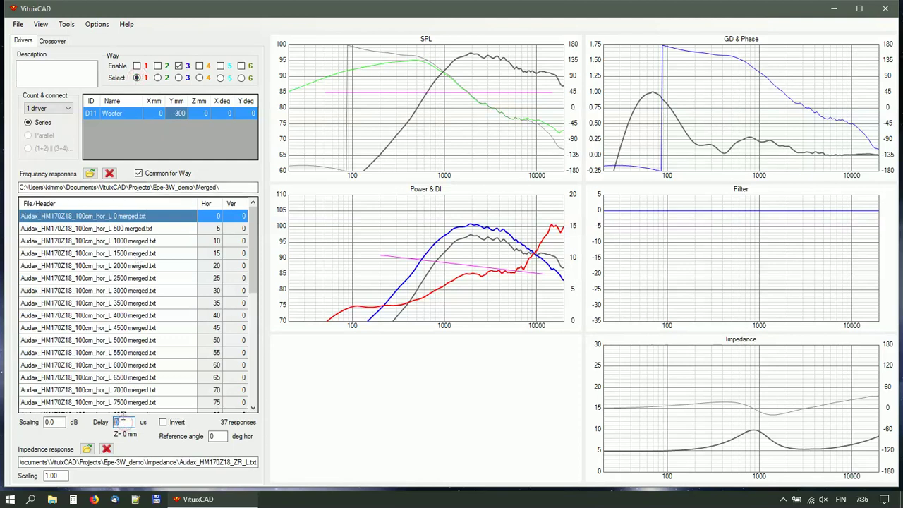
right_click(122, 420)
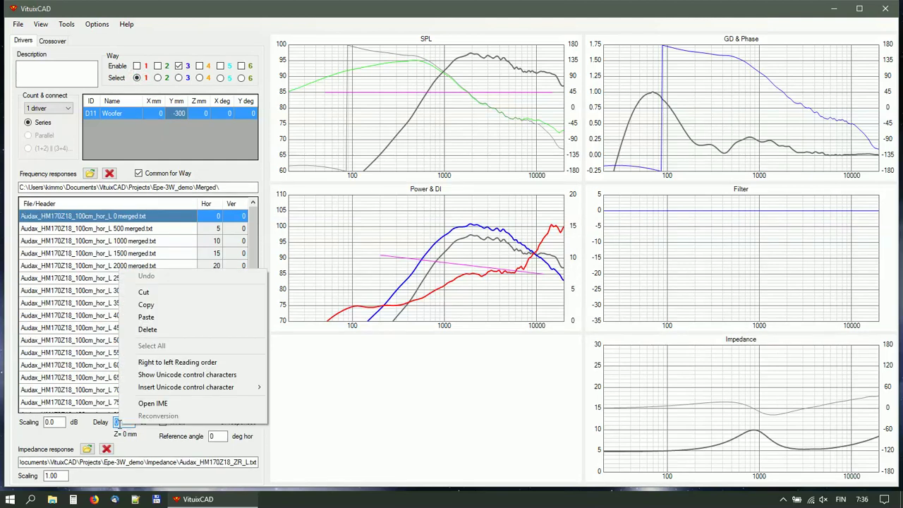
click(162, 319)
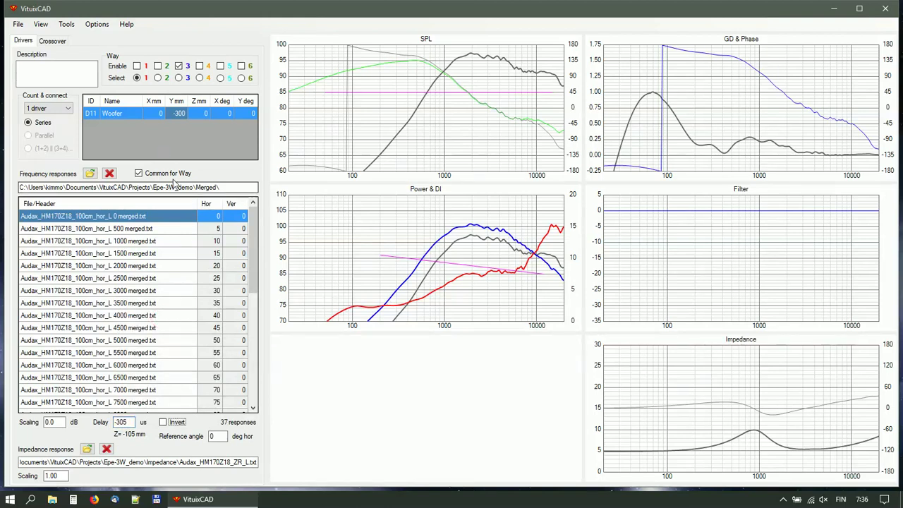
click(137, 65)
click(178, 66)
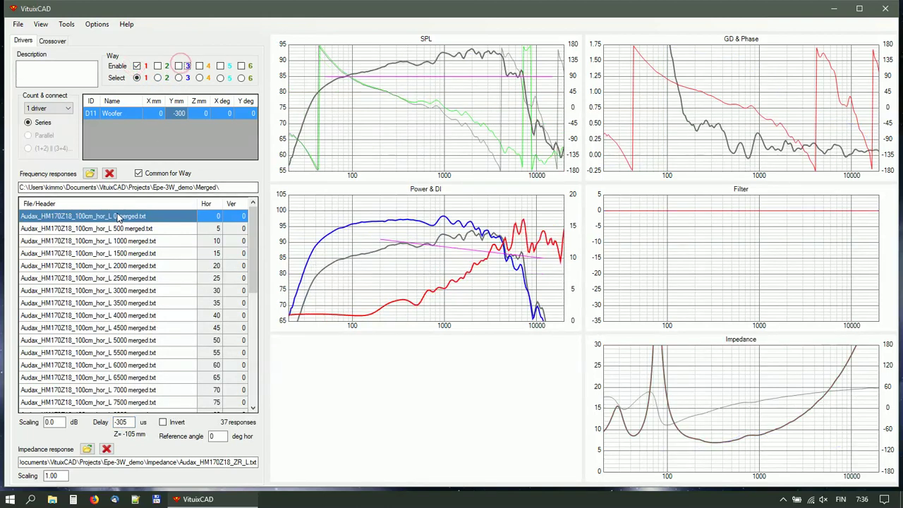
Step: Add a 1 Ω resistor and series inductor to the woofer, excluding R1 from optimisation, with L1 at 4.7 mH
click(52, 41)
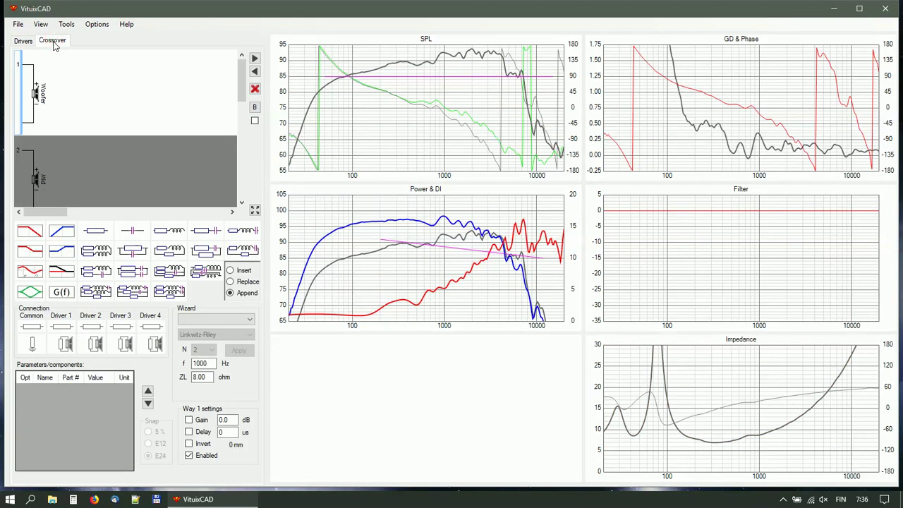
click(170, 231)
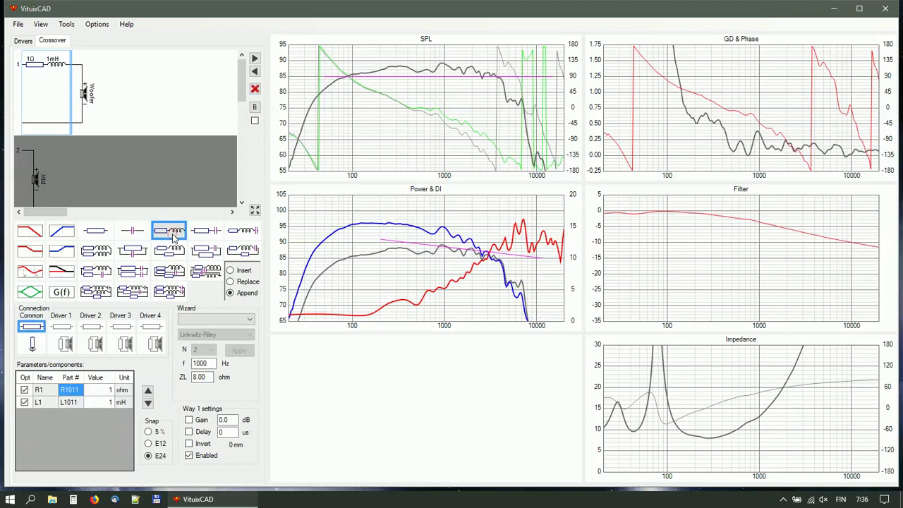
click(52, 119)
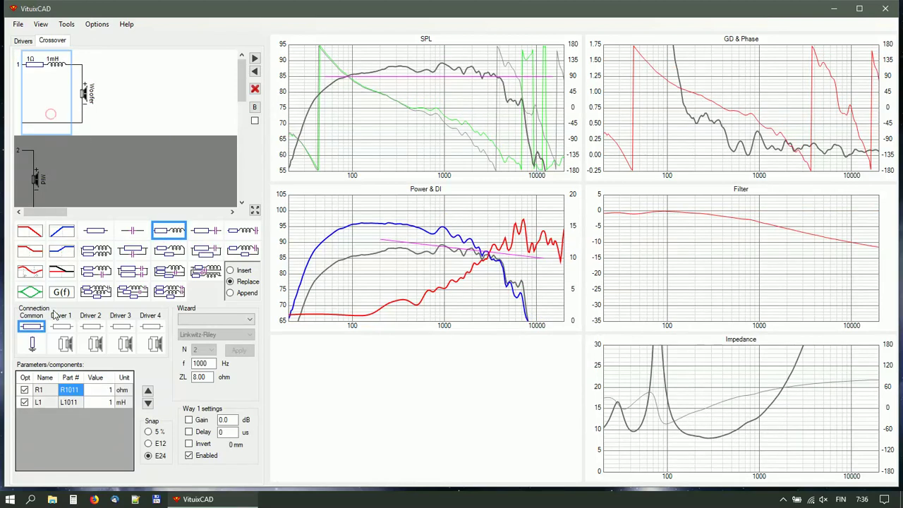
click(24, 391)
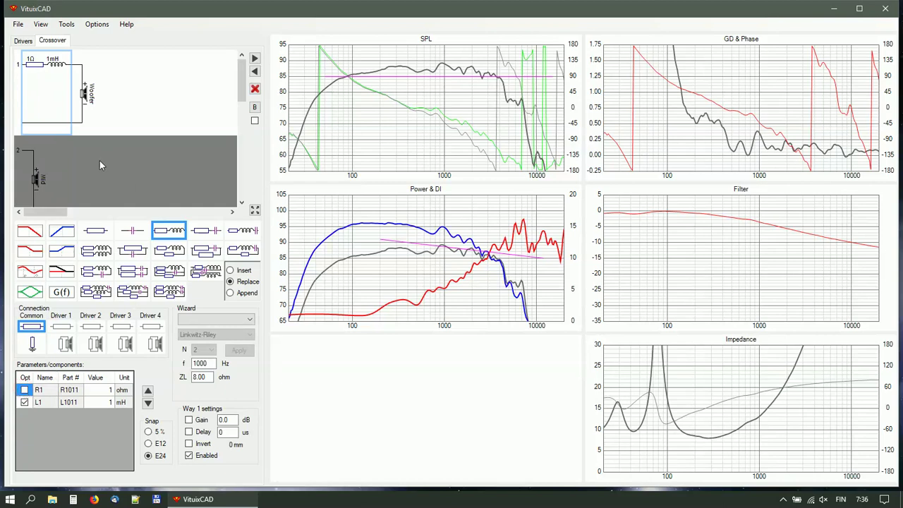
click(127, 407)
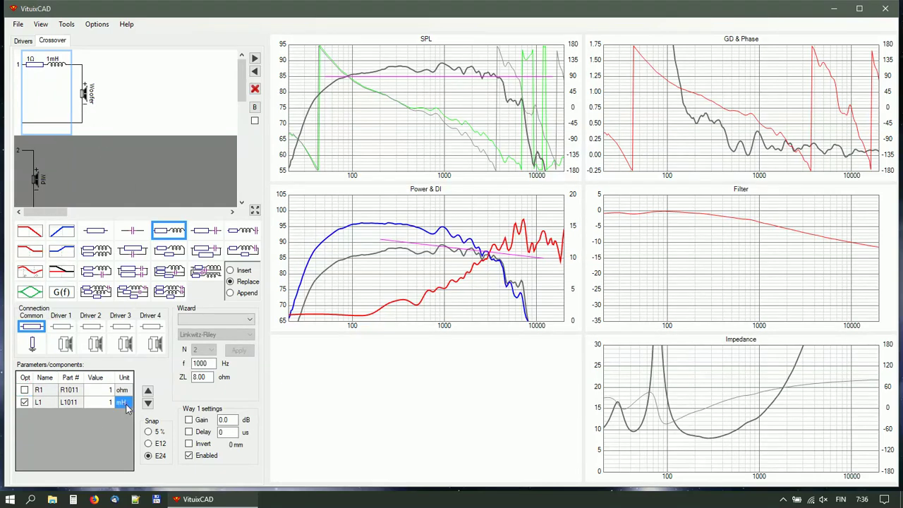
scroll(127, 408, up, 3)
scroll(127, 408, up, 4)
scroll(127, 409, up, 3)
scroll(127, 408, up, 2)
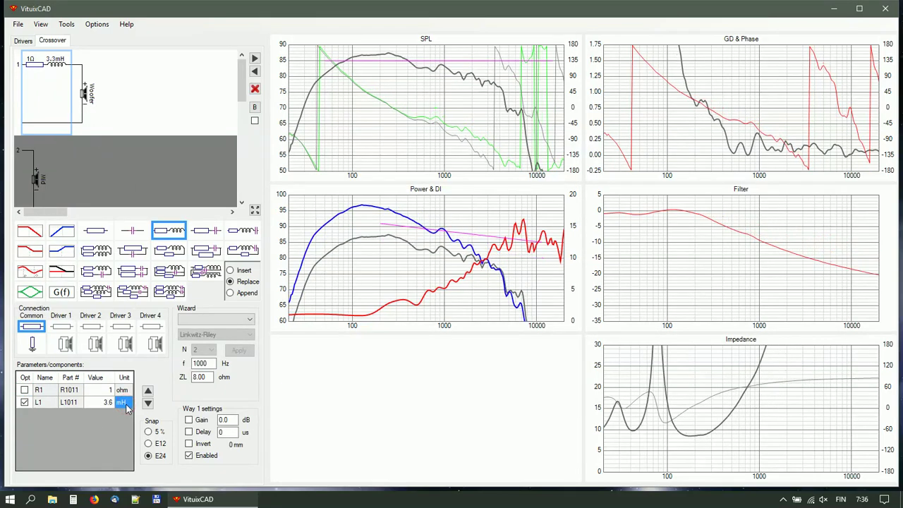
scroll(127, 408, up, 1)
scroll(127, 407, up, 3)
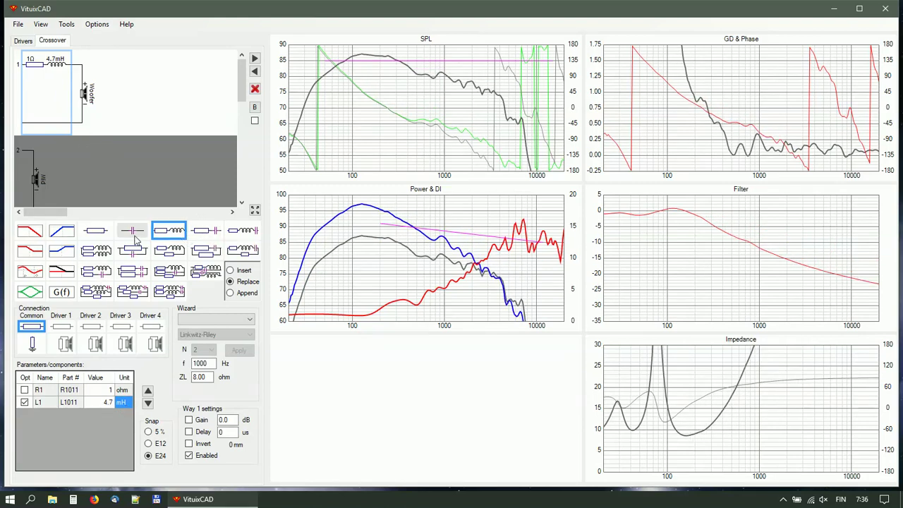
Step: Add a 33 µF shunt capacitor across the woofer
drag(137, 242, 77, 95)
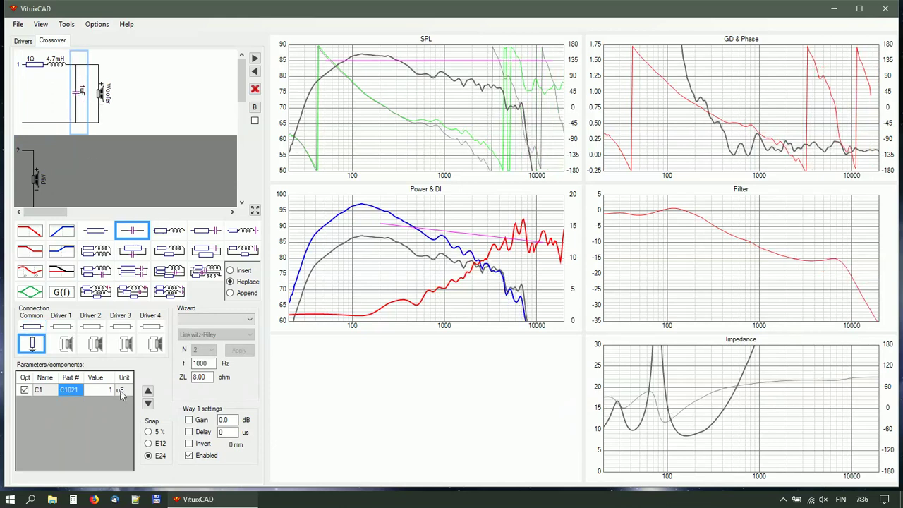
scroll(120, 395, up, 2)
scroll(121, 395, up, 3)
scroll(121, 396, up, 4)
scroll(120, 395, up, 3)
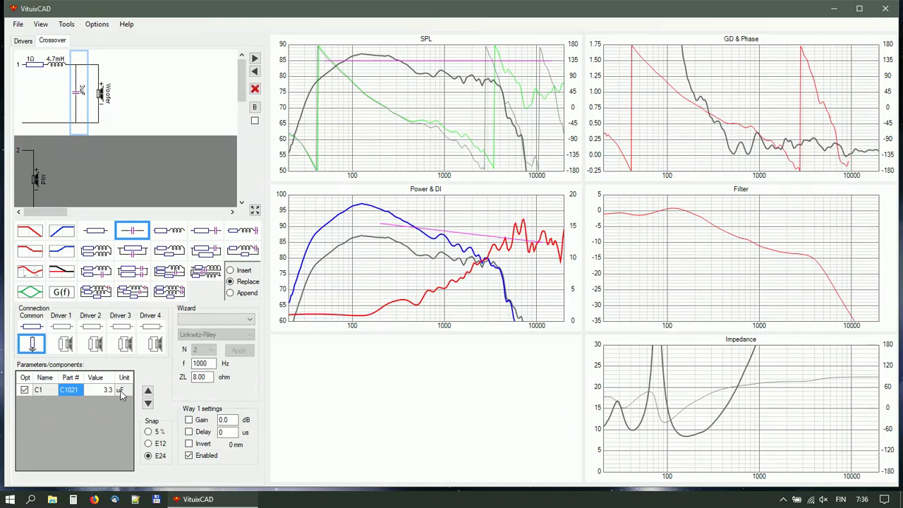
scroll(121, 395, up, 3)
scroll(120, 395, up, 1)
scroll(121, 395, up, 4)
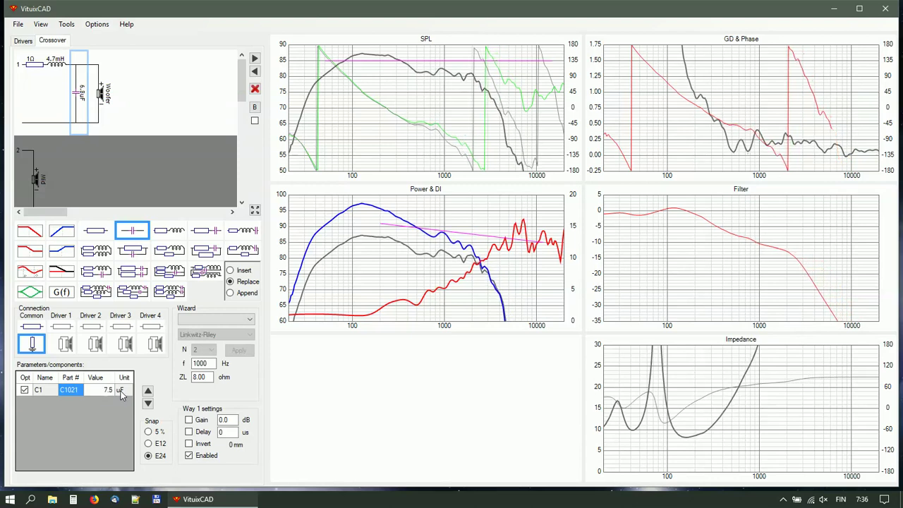
scroll(121, 395, up, 3)
scroll(120, 395, up, 3)
click(101, 397)
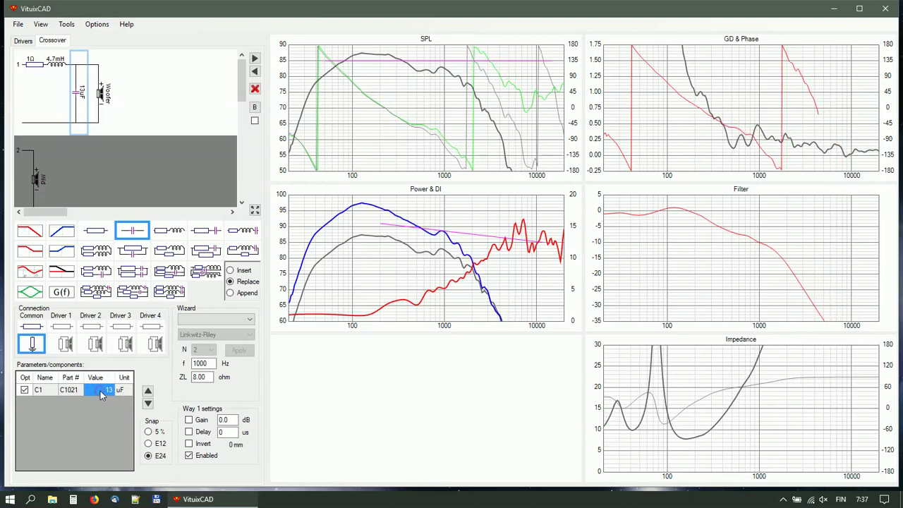
text(33)
key(Return)
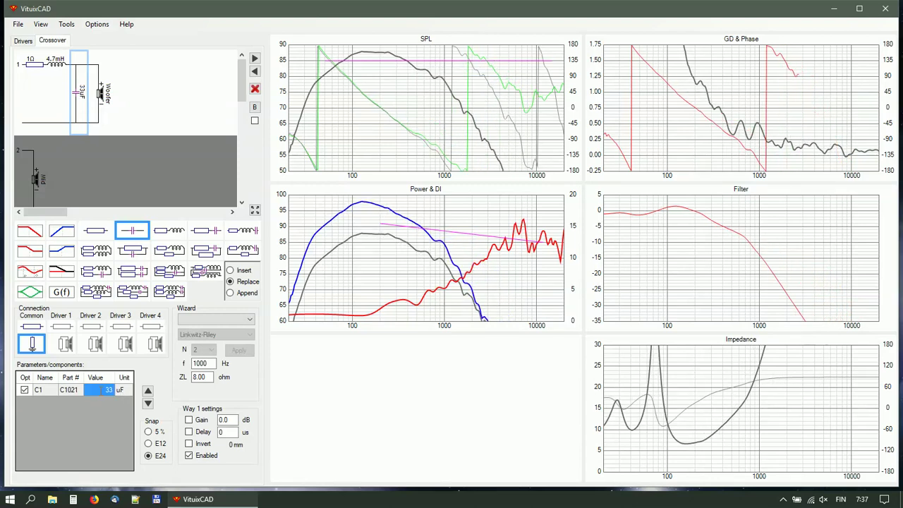
click(123, 391)
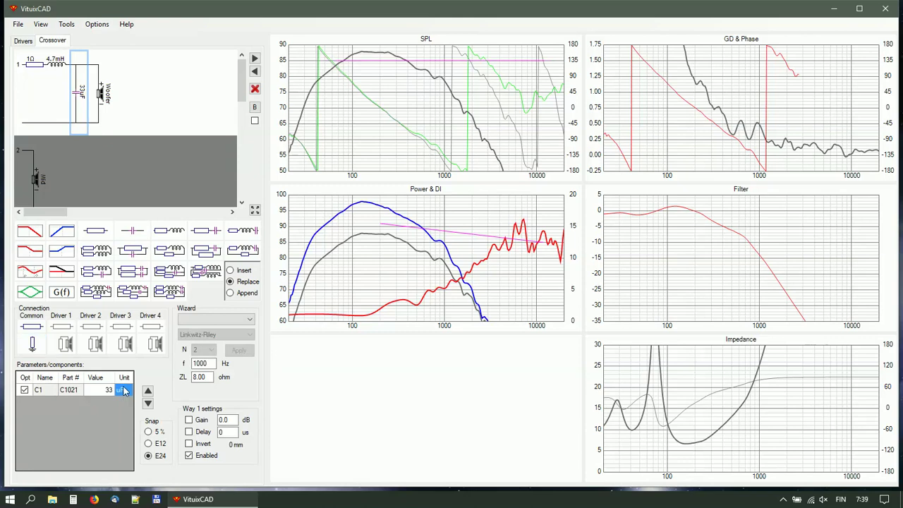
Step: Point the optimizer at the woofer's Way 1 axial response and drag its target line flat
right_click(425, 85)
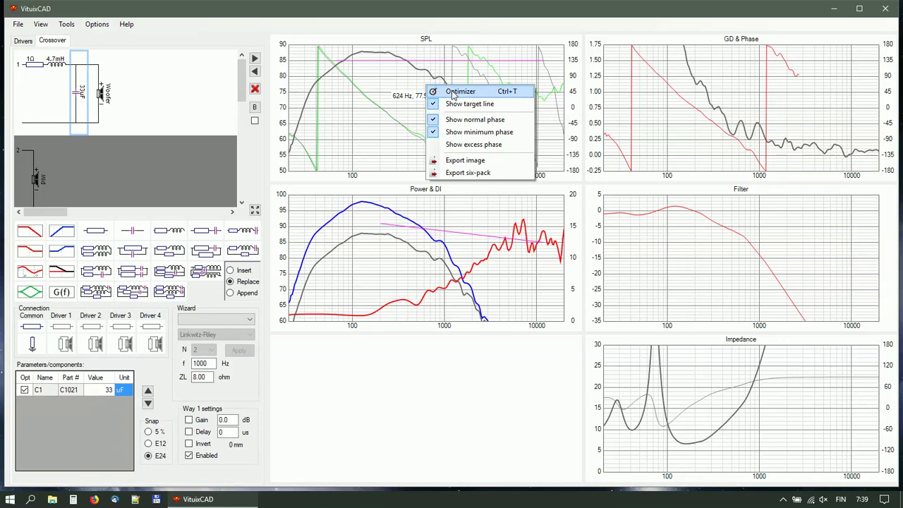
click(451, 90)
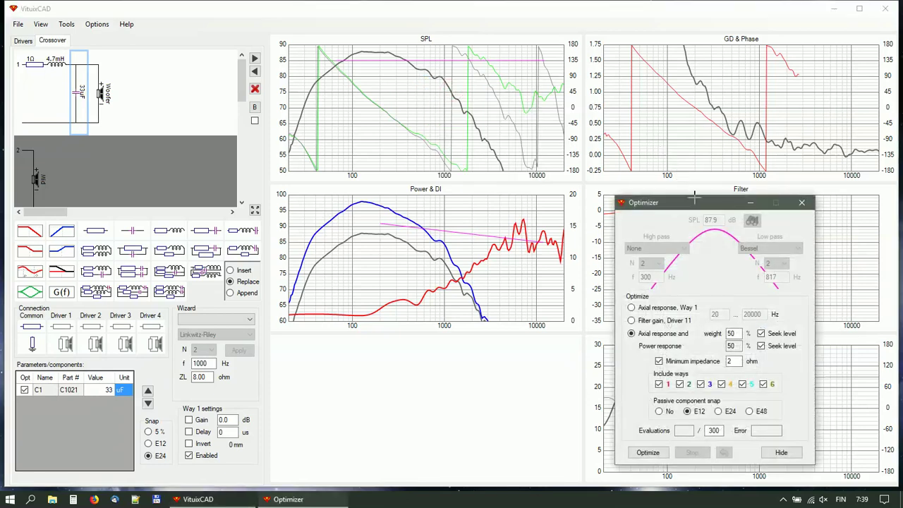
click(661, 310)
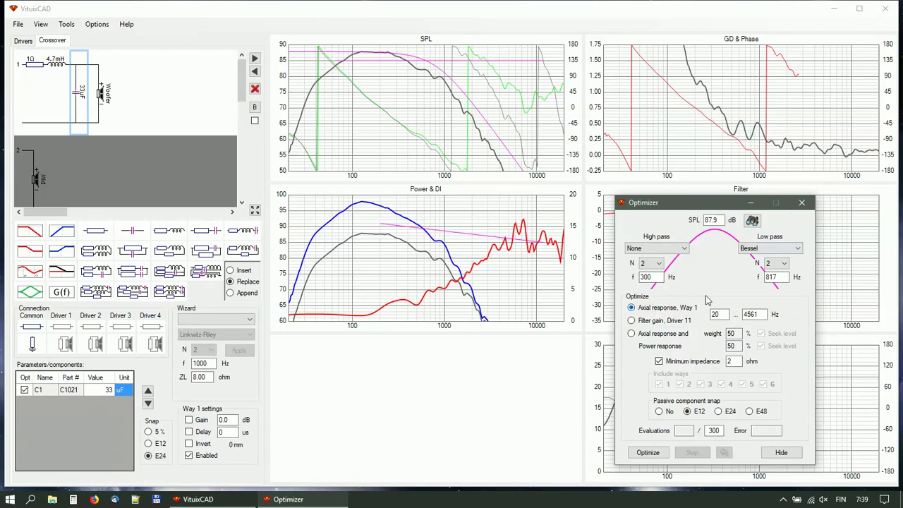
drag(361, 72, 361, 52)
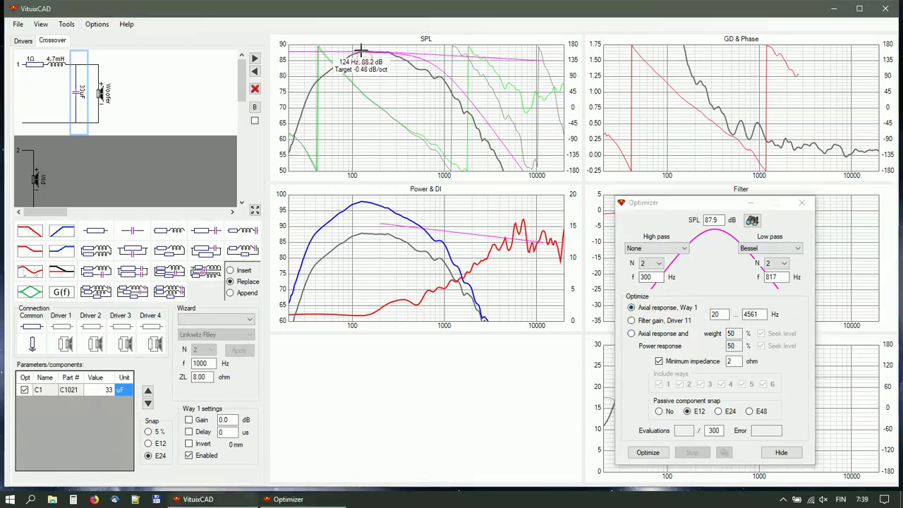
drag(361, 52, 543, 53)
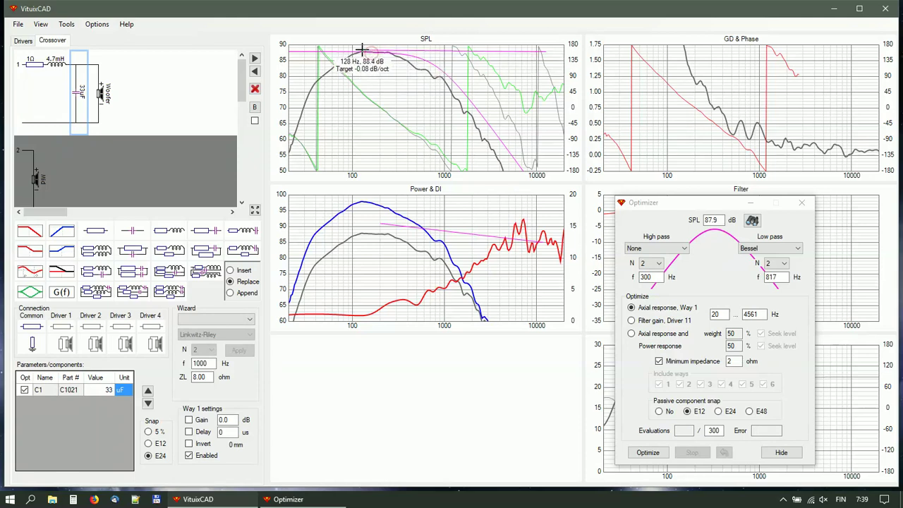
drag(362, 51, 361, 50)
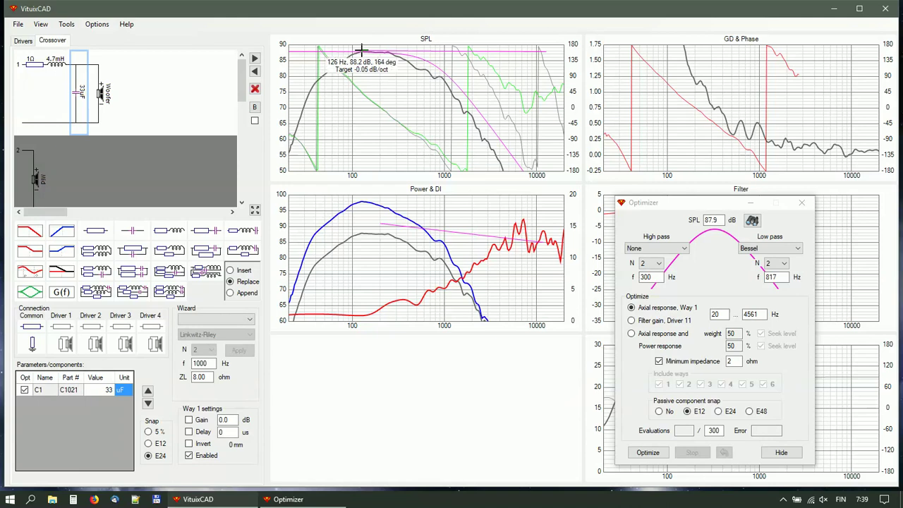
Step: Set the target to 88.2 dB with a 2nd-order 500 Hz Bessel low-pass, fitted from 112 Hz
click(753, 221)
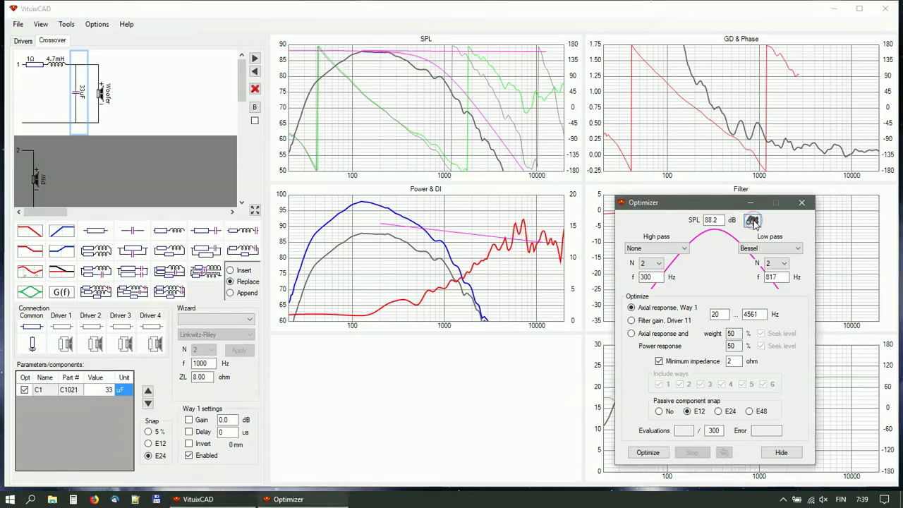
click(780, 265)
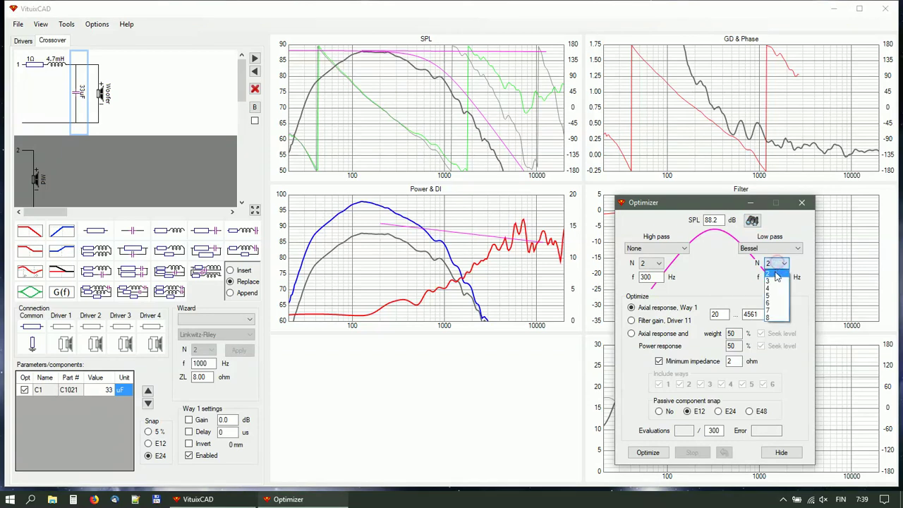
click(776, 269)
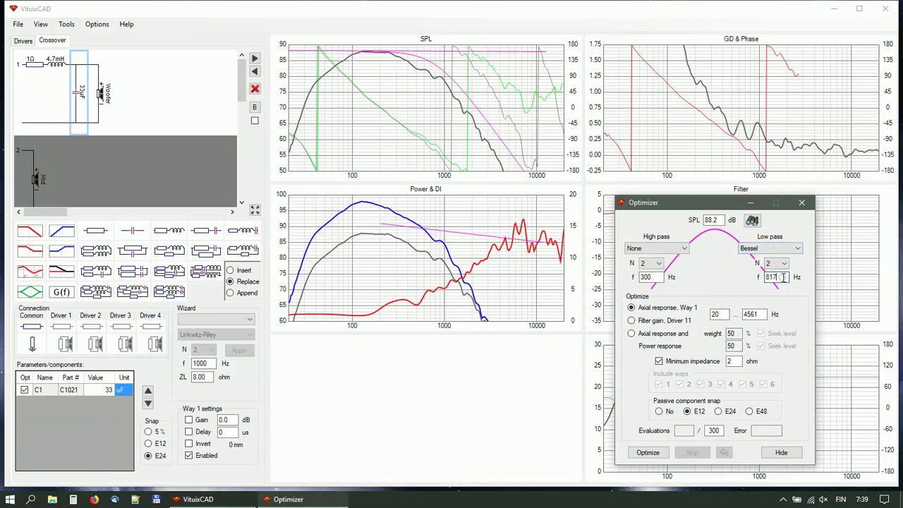
double_click(772, 277)
text(500)
key(Return)
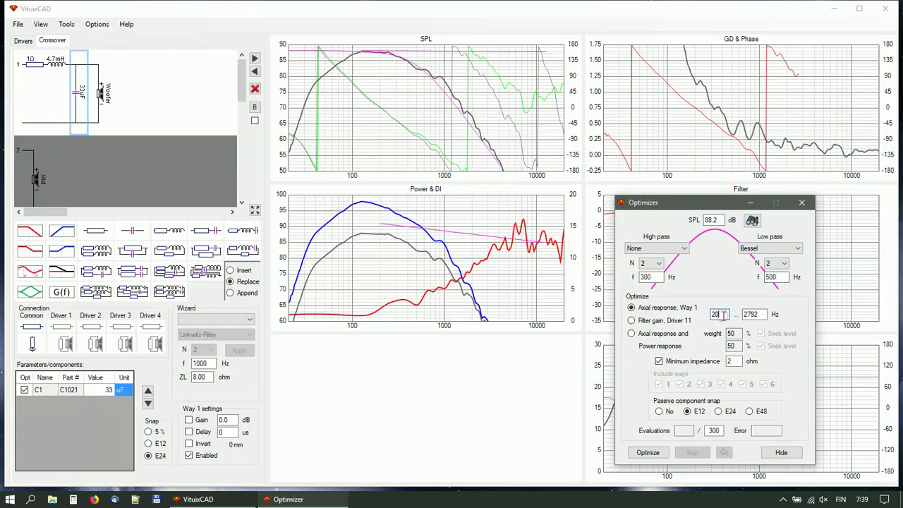
key(BackSpace)
text(2)
Step: Optimize the woofer filter to a 47 µF shunt capacitor, then select the Way 2 midrange
click(645, 454)
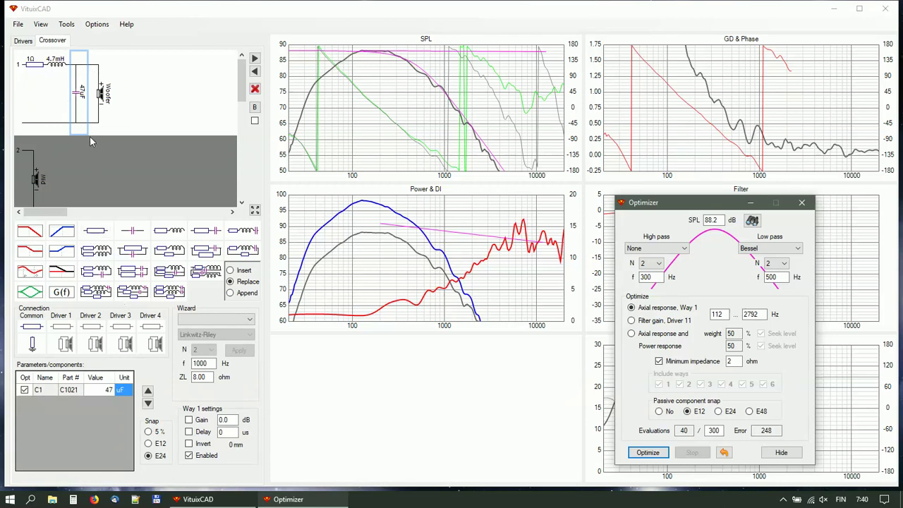
click(26, 181)
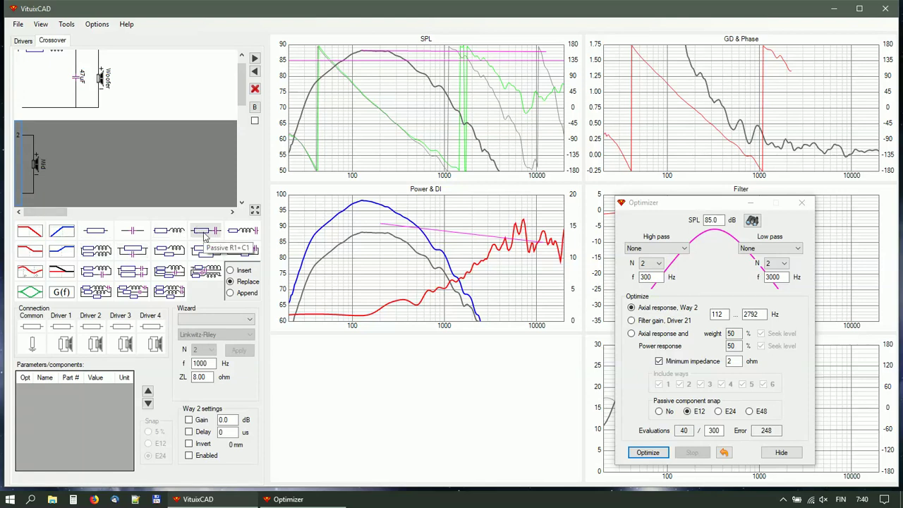
Step: Build the midrange network: series R+C, shunt R+L, series R+L and a shunt capacitor
click(205, 231)
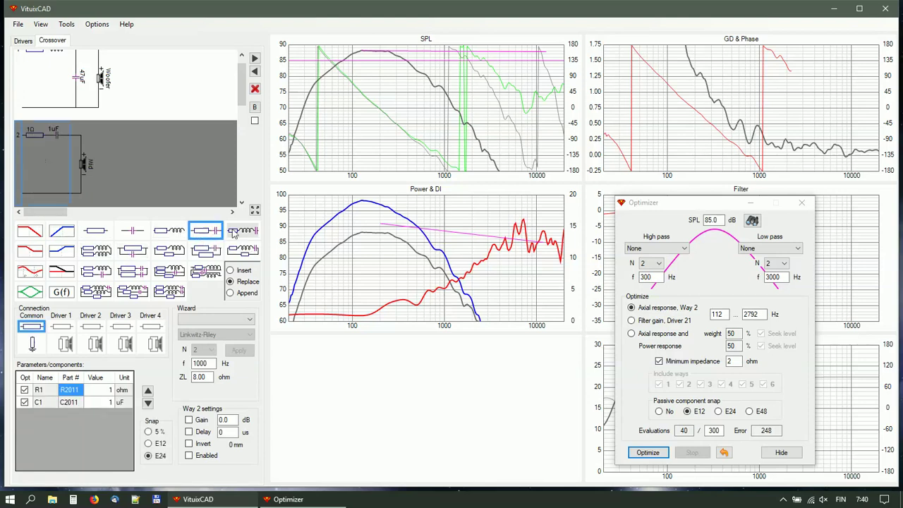
click(173, 233)
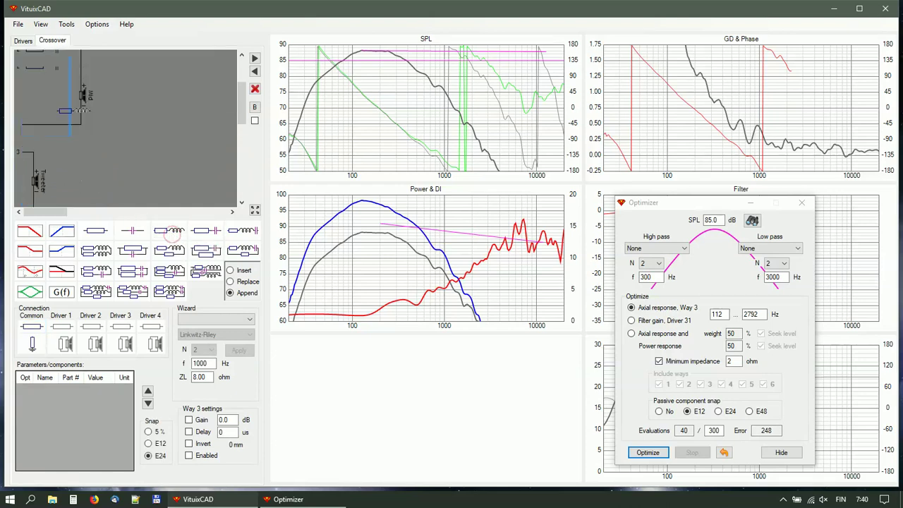
click(79, 101)
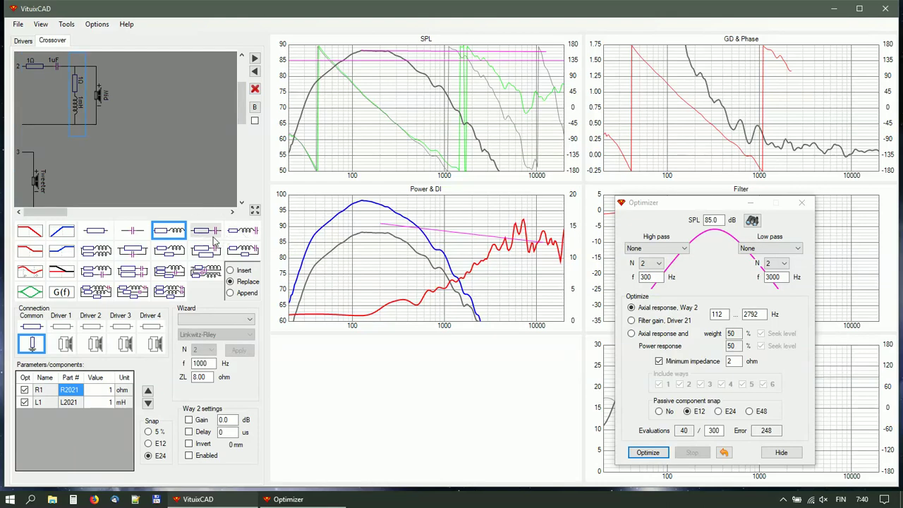
drag(169, 230, 98, 81)
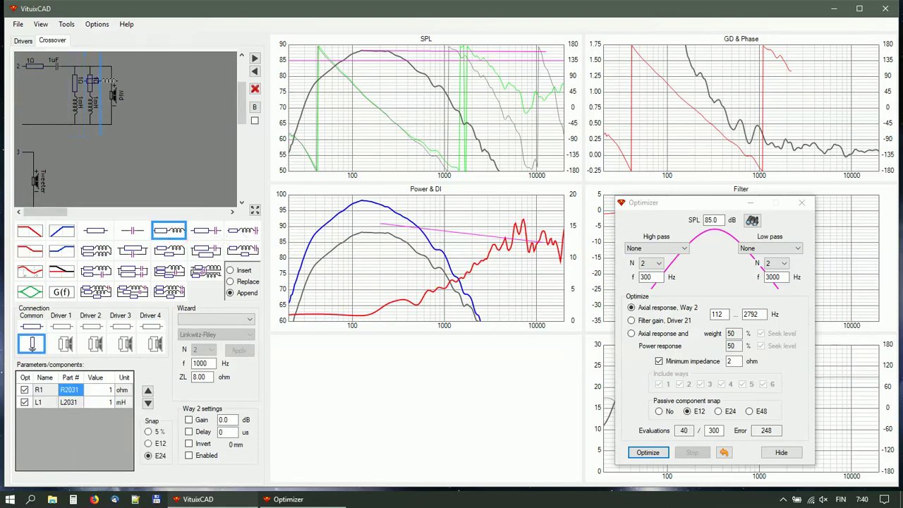
click(31, 326)
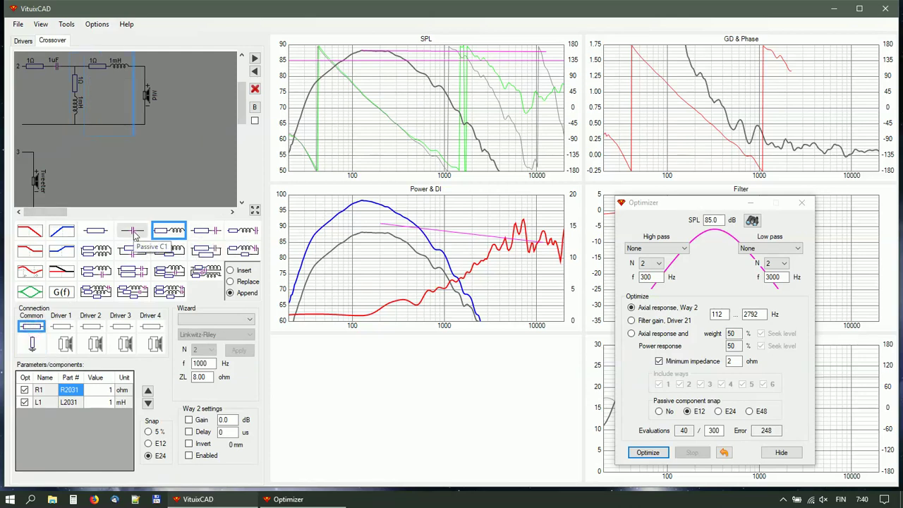
drag(136, 237, 139, 94)
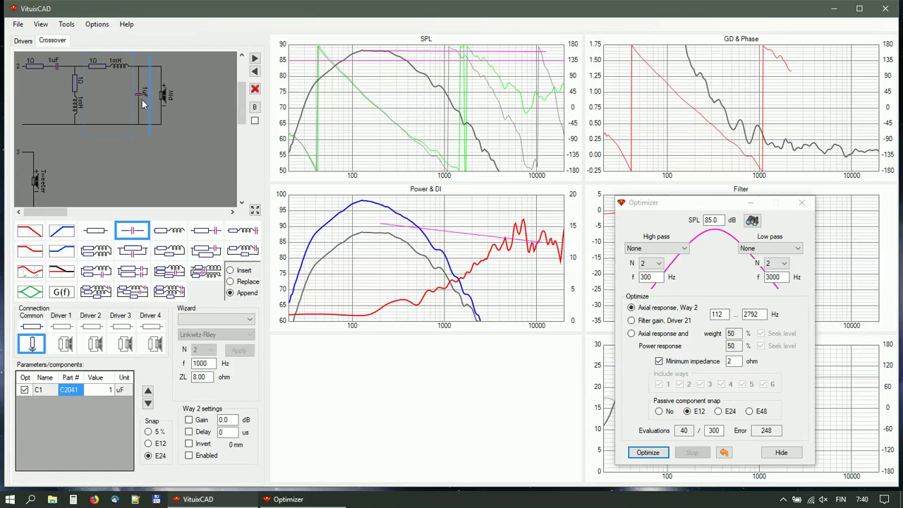
Step: Set the midrange series capacitor to 47 µF, and enable and invert the way
click(60, 81)
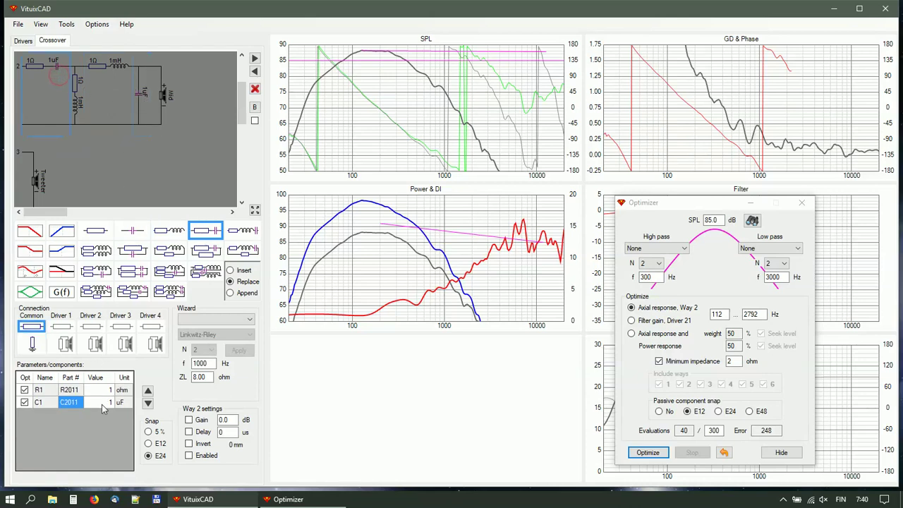
click(103, 402)
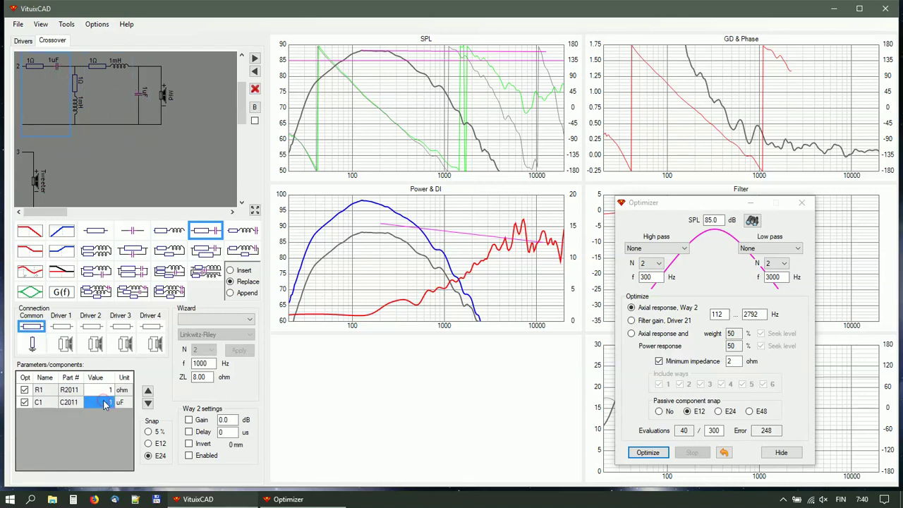
text(47)
key(Return)
click(188, 455)
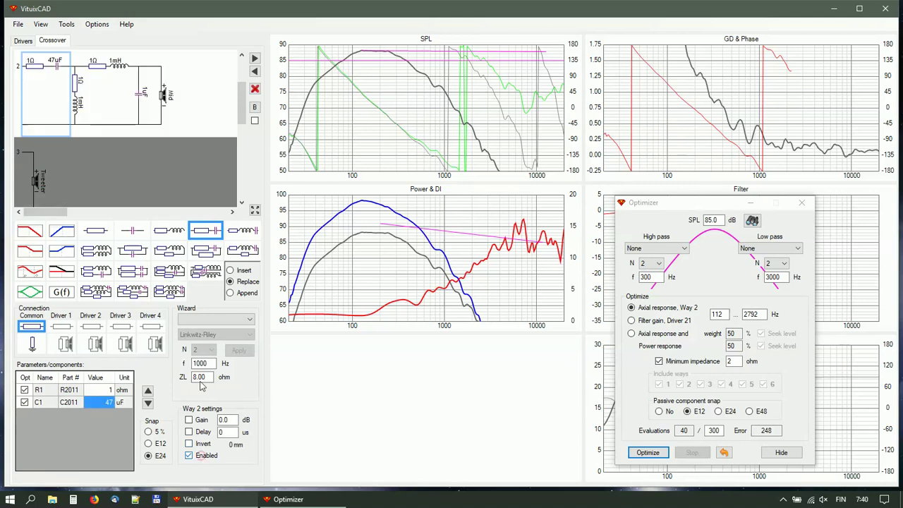
scroll(154, 119, up, 2)
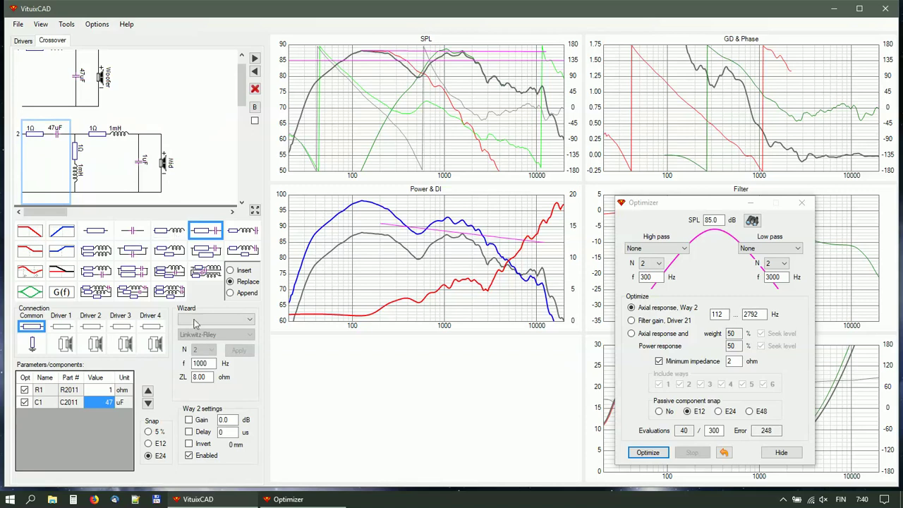
click(201, 444)
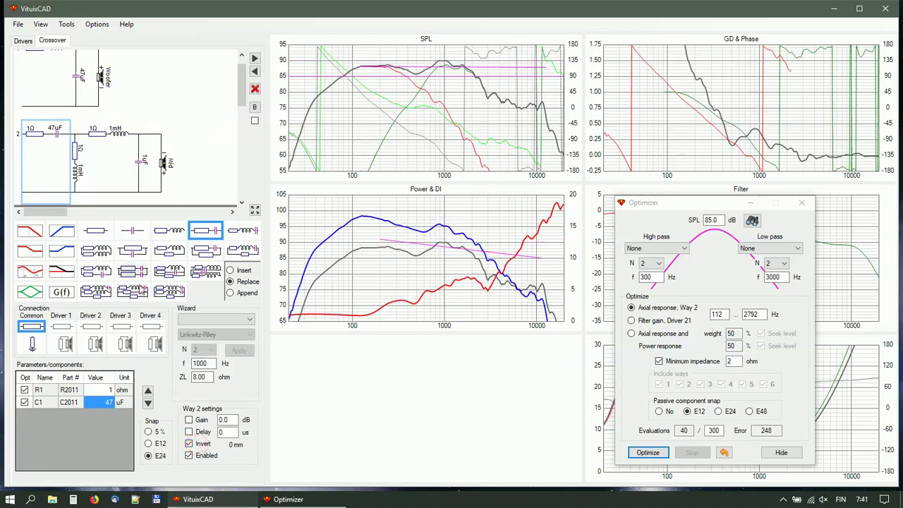
Step: Raise the midrange shunt inductor to 1.8 mH
click(78, 176)
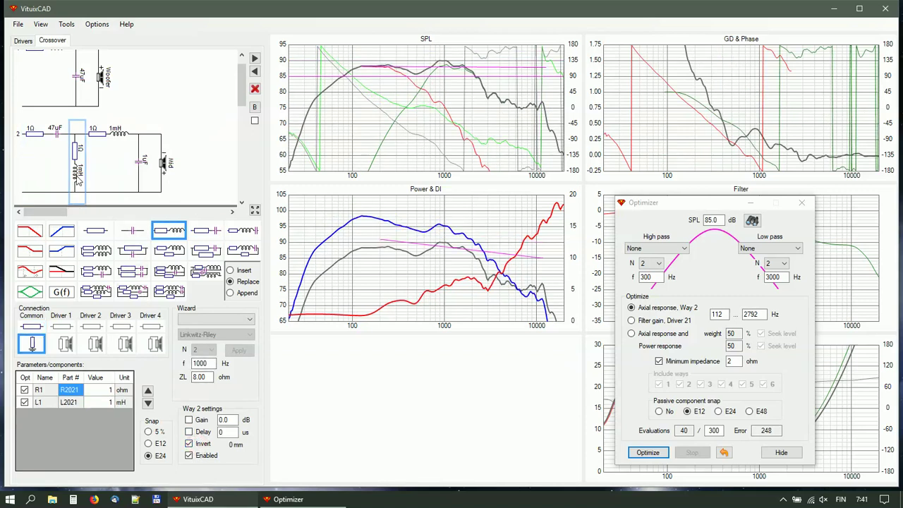
click(120, 404)
scroll(120, 403, up, 6)
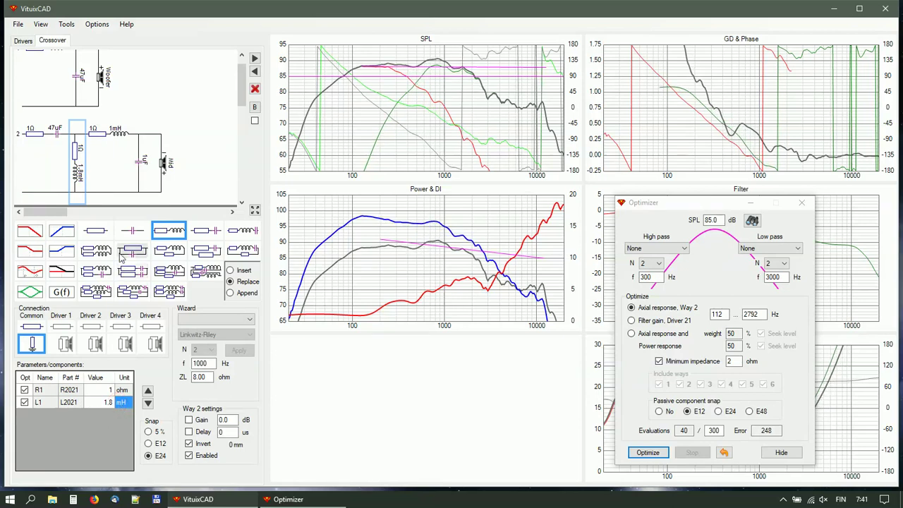
Step: Set the midrange series resistor R1 to 1.8 Ω
click(35, 182)
click(123, 392)
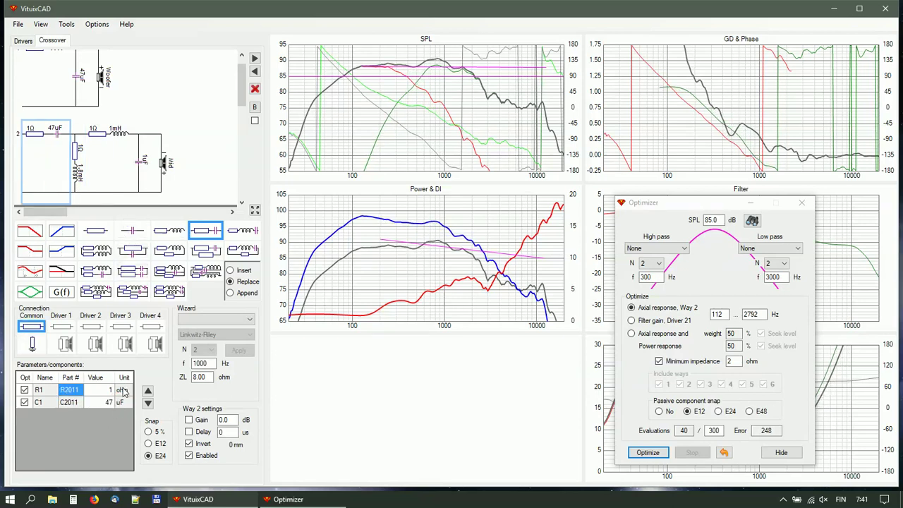
scroll(123, 391, up, 3)
scroll(124, 391, up, 1)
scroll(123, 392, up, 1)
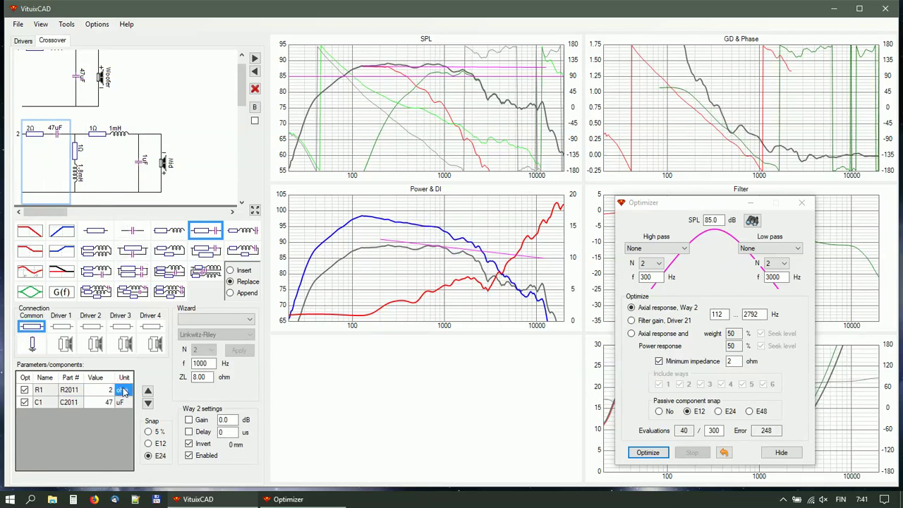
scroll(124, 392, up, 1)
scroll(123, 391, up, 1)
scroll(123, 391, down, 1)
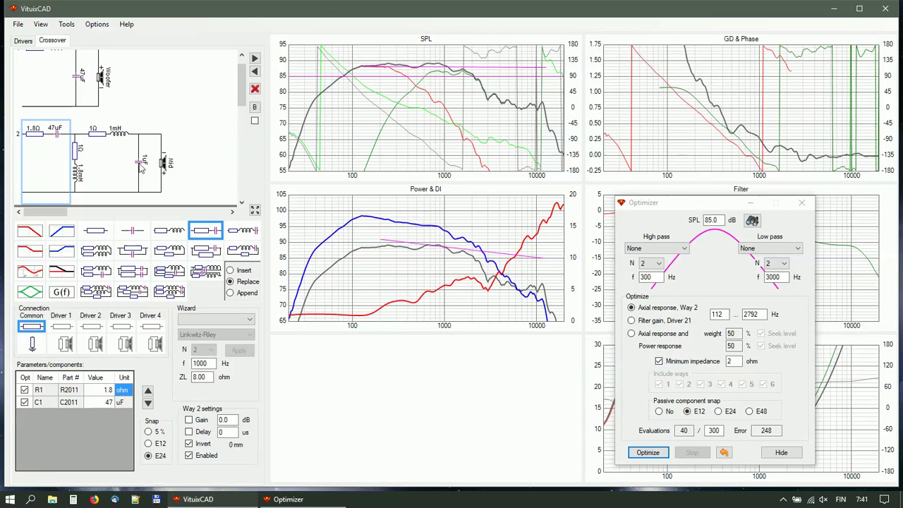
Step: Set the coil's resistor to 0.27 Ω, snap values to E12, and exclude R1 from optimization
click(107, 157)
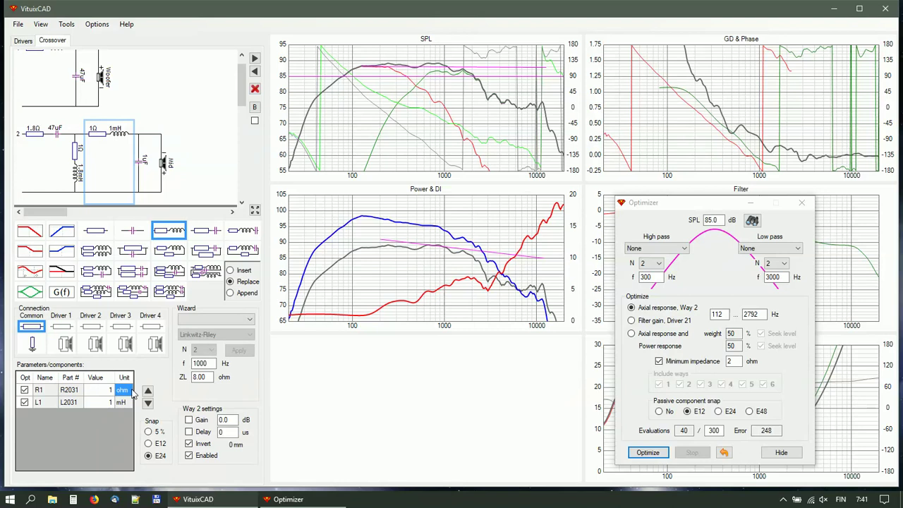
scroll(129, 394, down, 6)
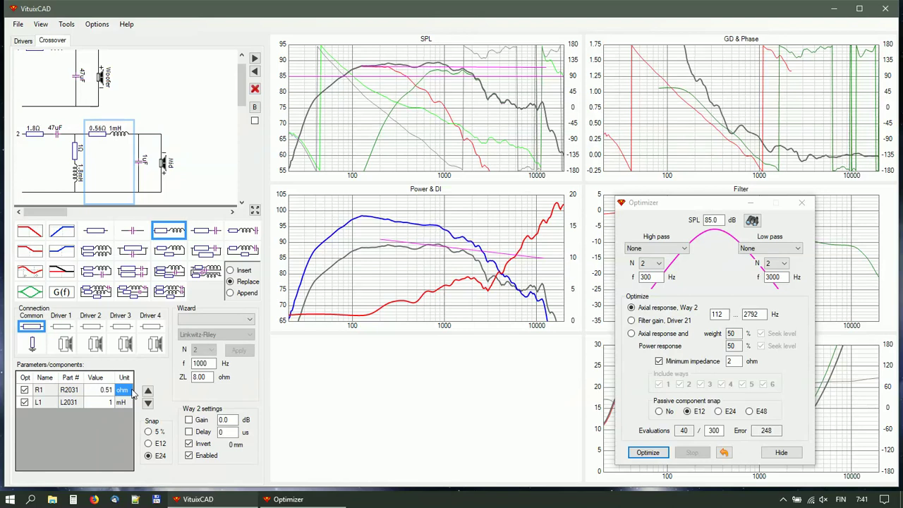
scroll(131, 395, down, 4)
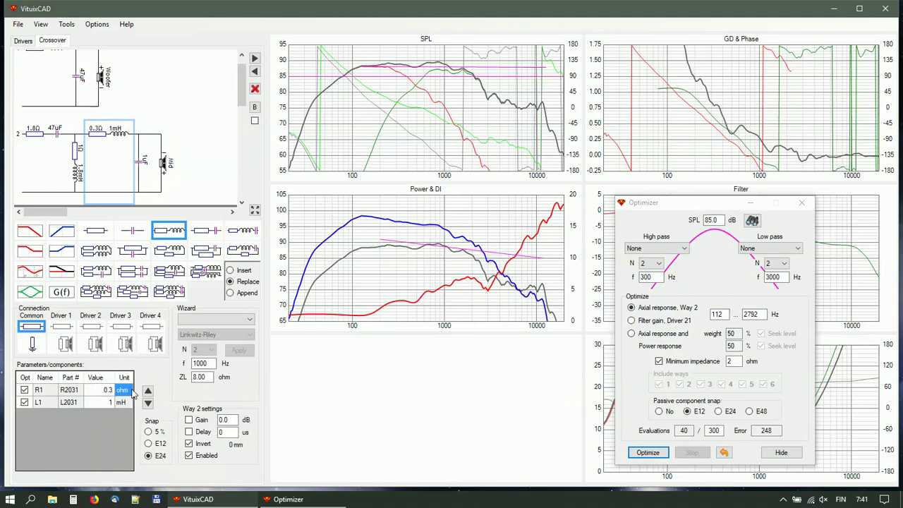
click(149, 443)
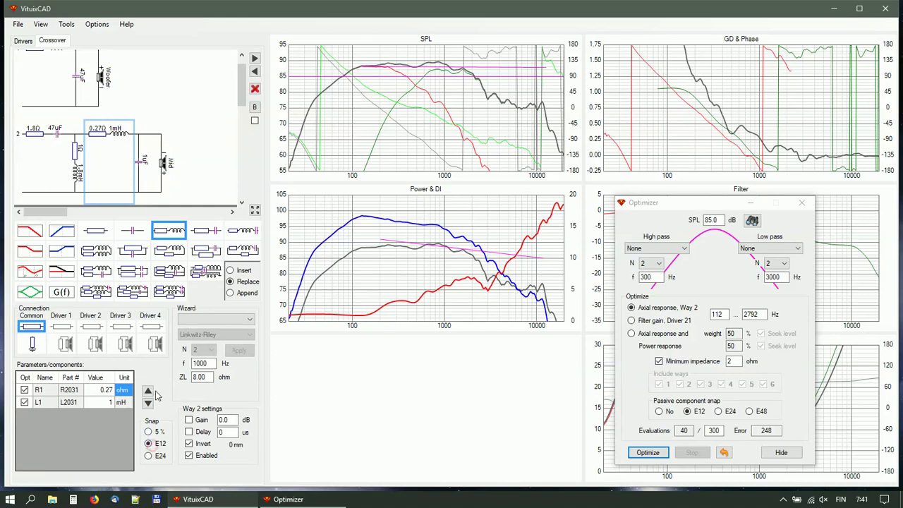
click(24, 390)
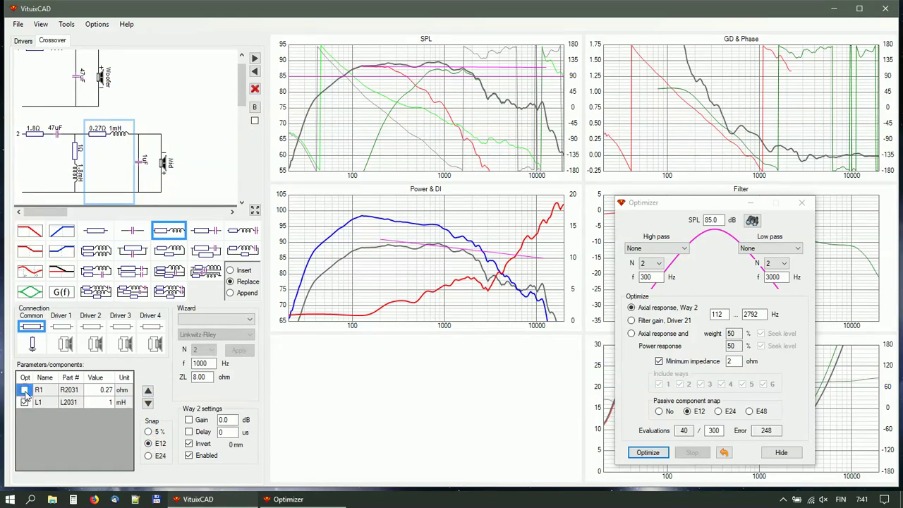
Step: Set the capacitor across the midrange driver to 5.6 µF
click(141, 162)
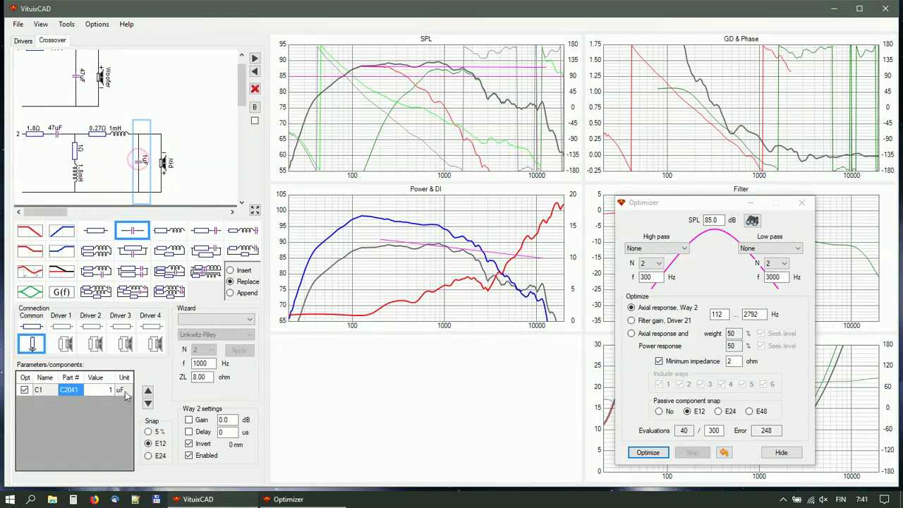
click(124, 391)
scroll(124, 394, up, 2)
scroll(125, 394, up, 1)
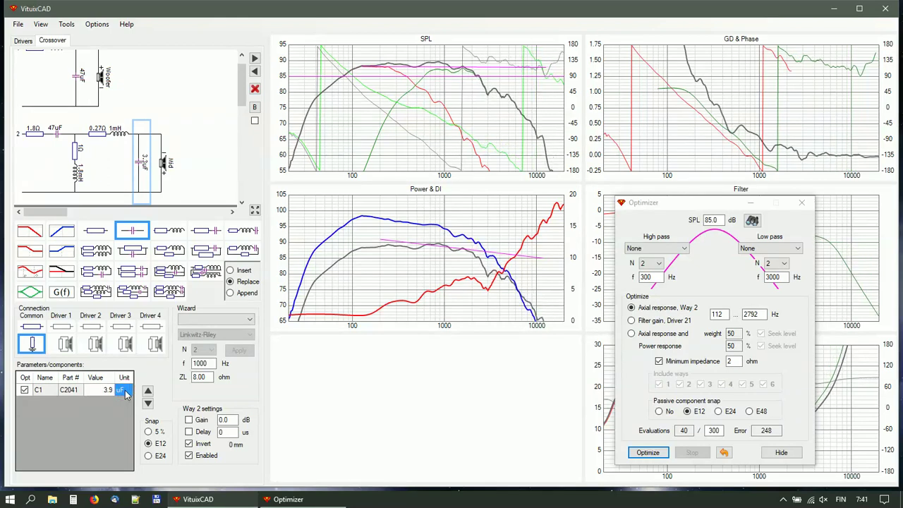
scroll(124, 394, up, 2)
scroll(124, 394, up, 1)
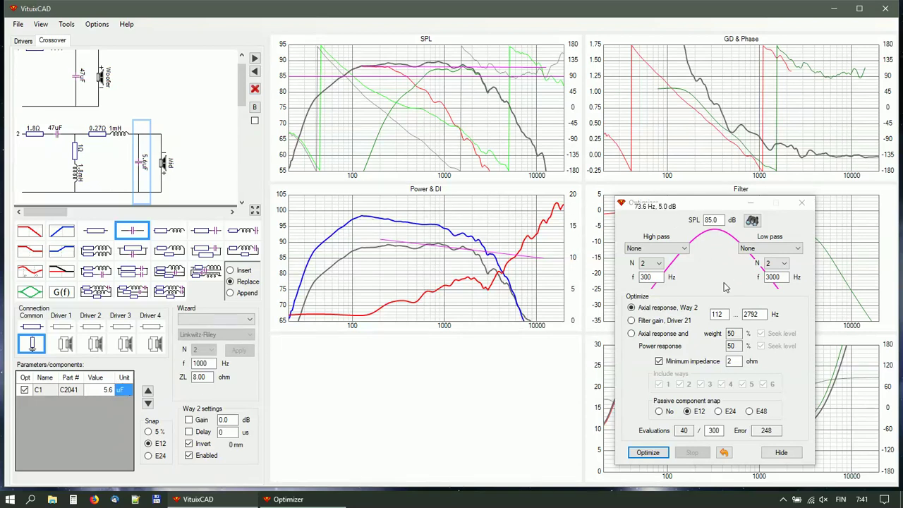
click(663, 310)
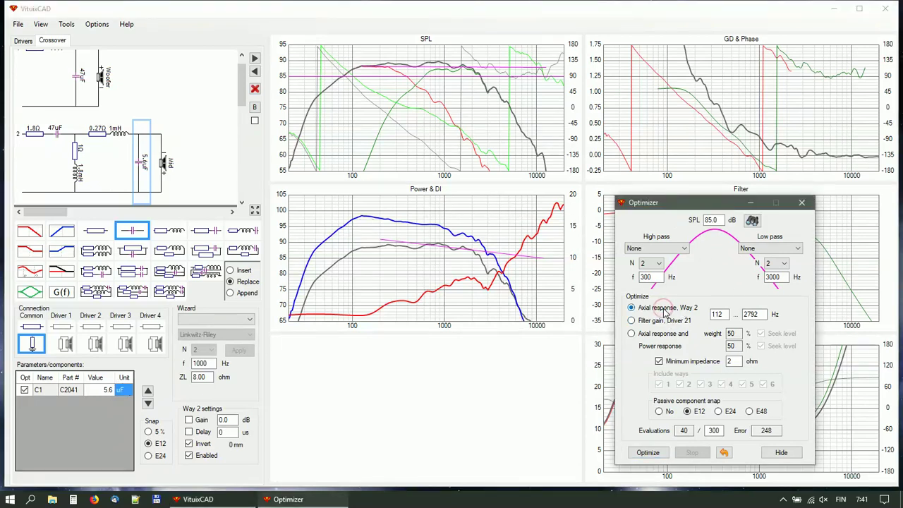
Step: Give the midrange target a Bessel high-pass and an 88 dB level
click(654, 248)
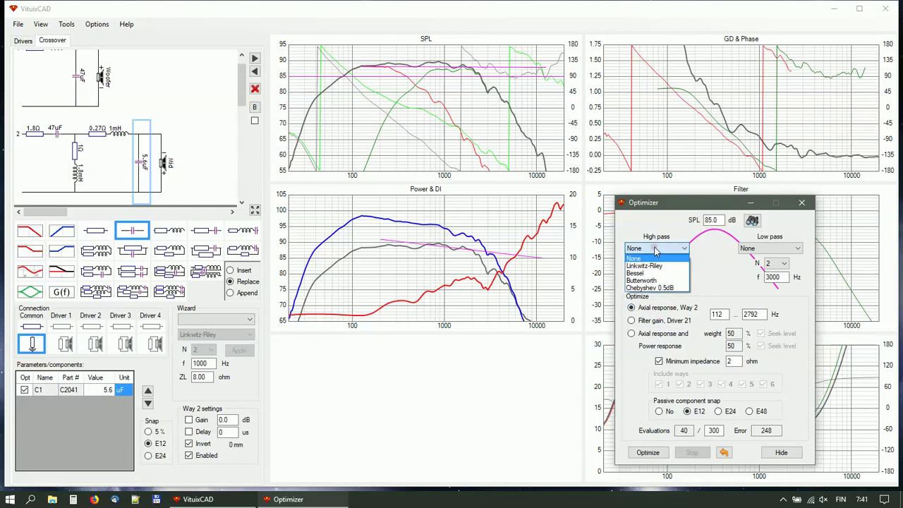
click(646, 273)
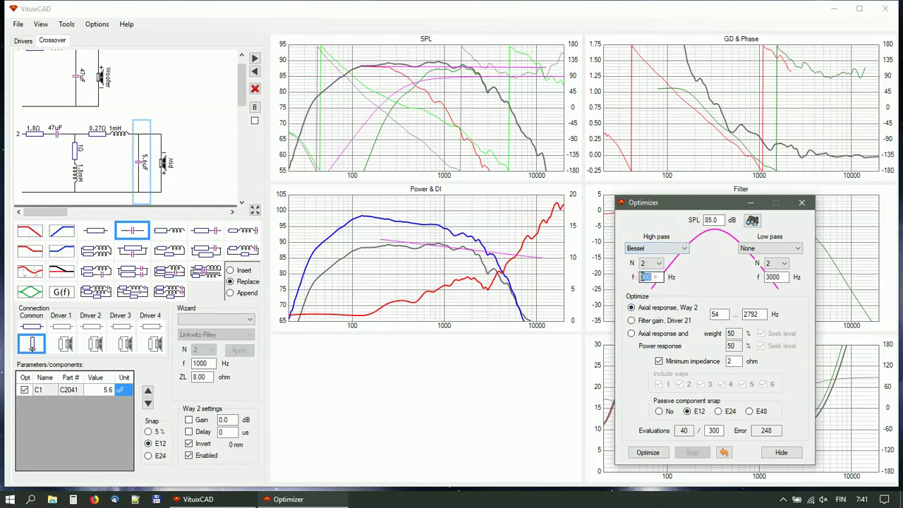
text(500)
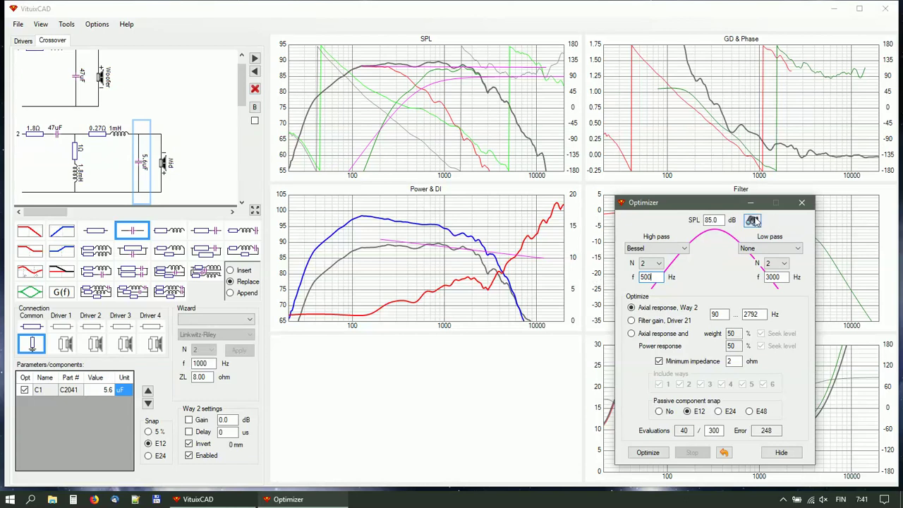
click(752, 220)
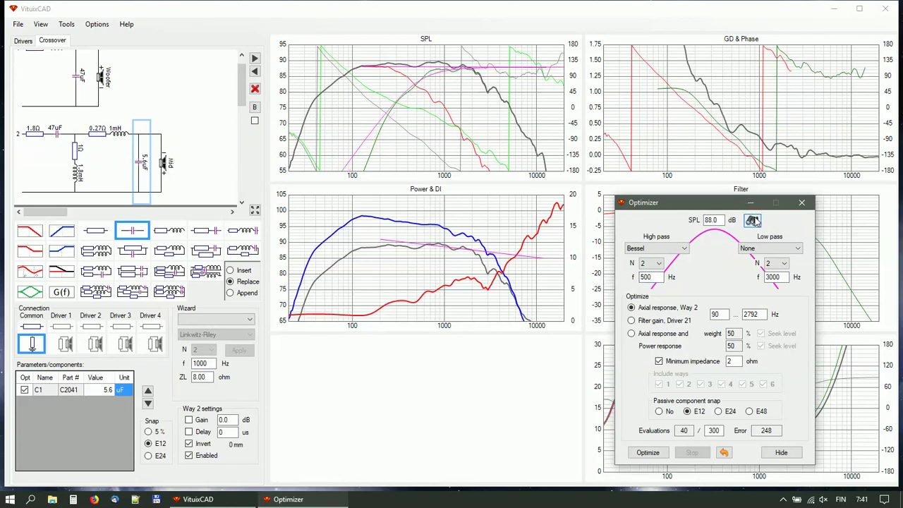
Step: Make the midrange low-pass target a third-order Bessel at 3225 Hz
click(758, 249)
click(751, 273)
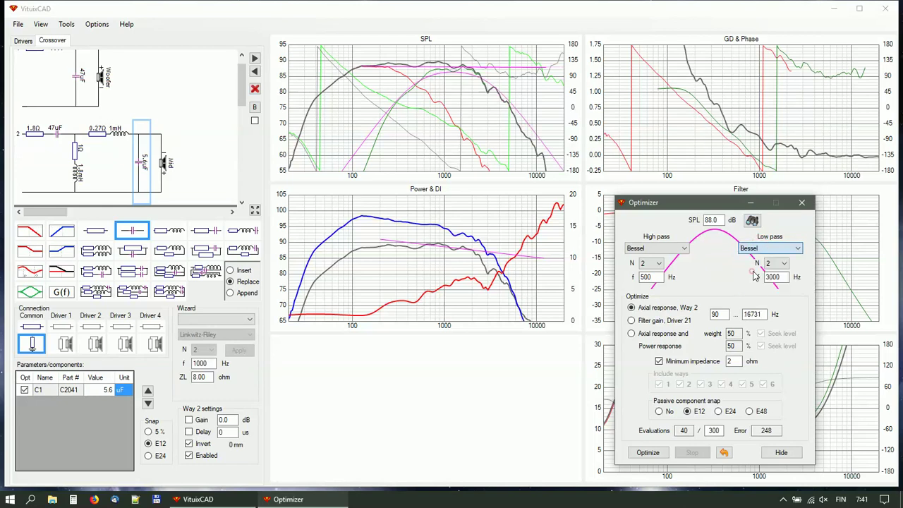
click(784, 278)
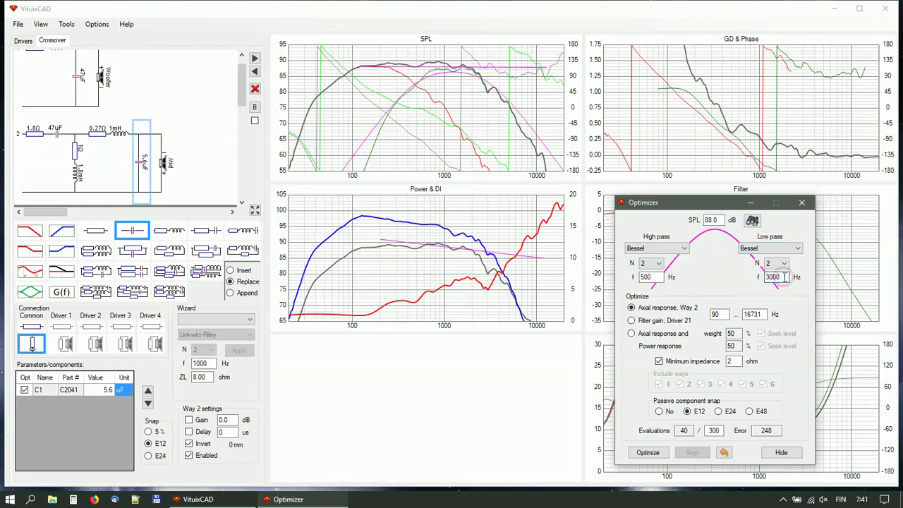
click(782, 263)
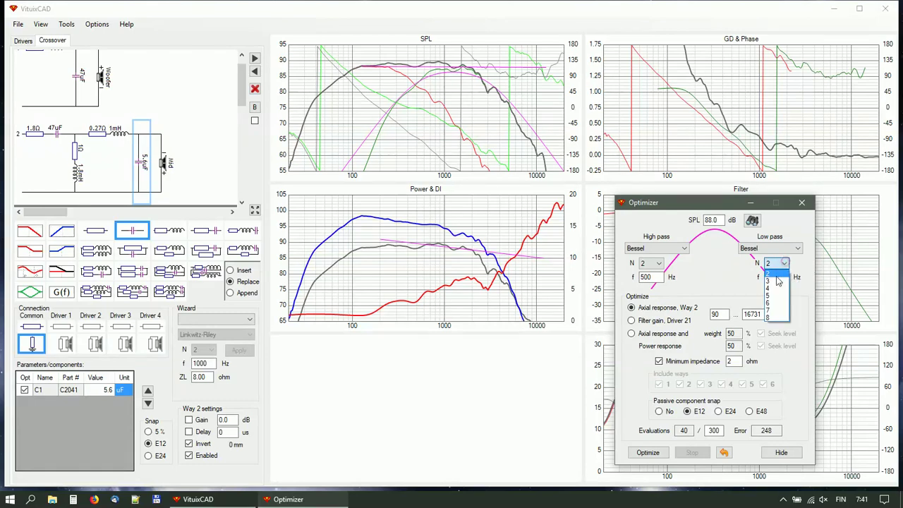
click(776, 282)
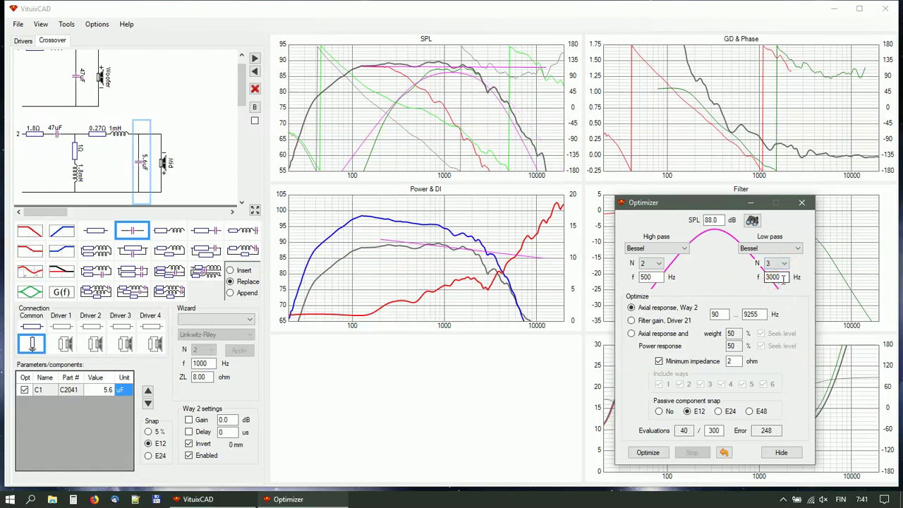
scroll(783, 278, up, 2)
scroll(783, 278, up, 1)
scroll(783, 278, down, 1)
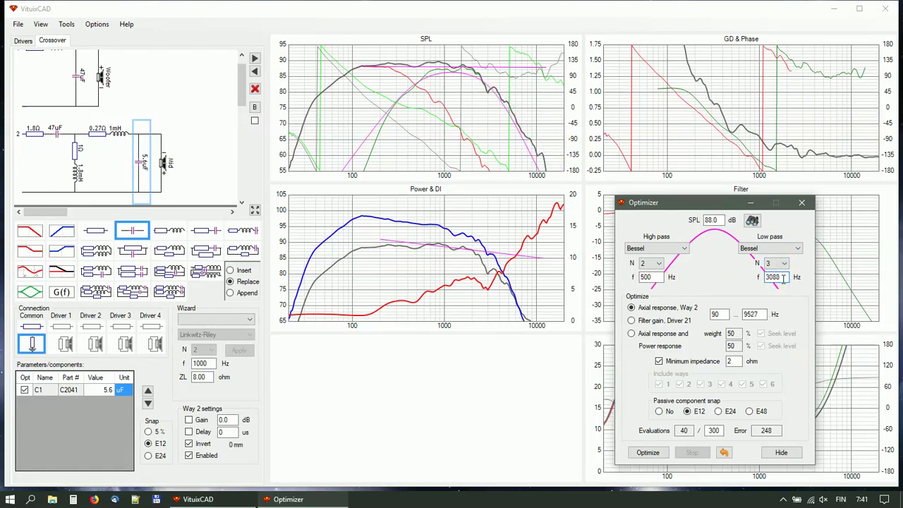
scroll(783, 278, down, 1)
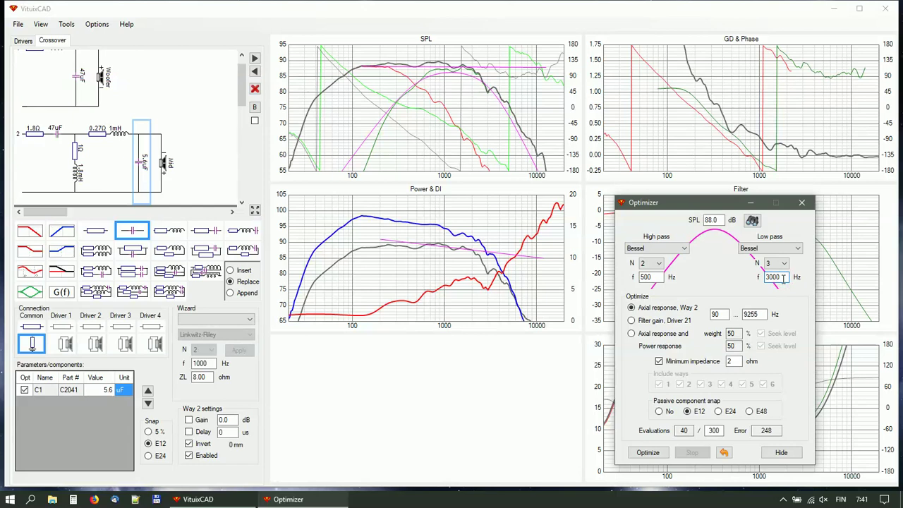
Step: Make the high-pass target third order at 409 Hz
click(652, 264)
click(654, 280)
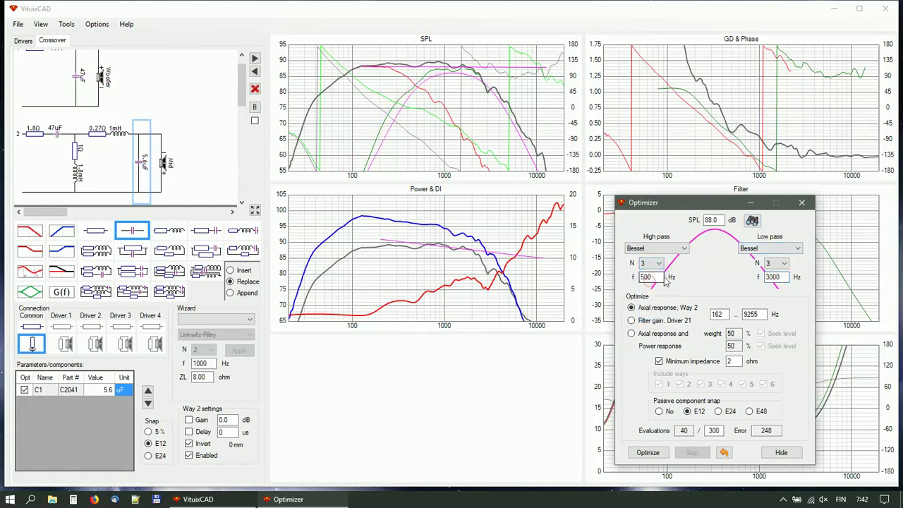
scroll(657, 276, down, 2)
scroll(657, 277, down, 1)
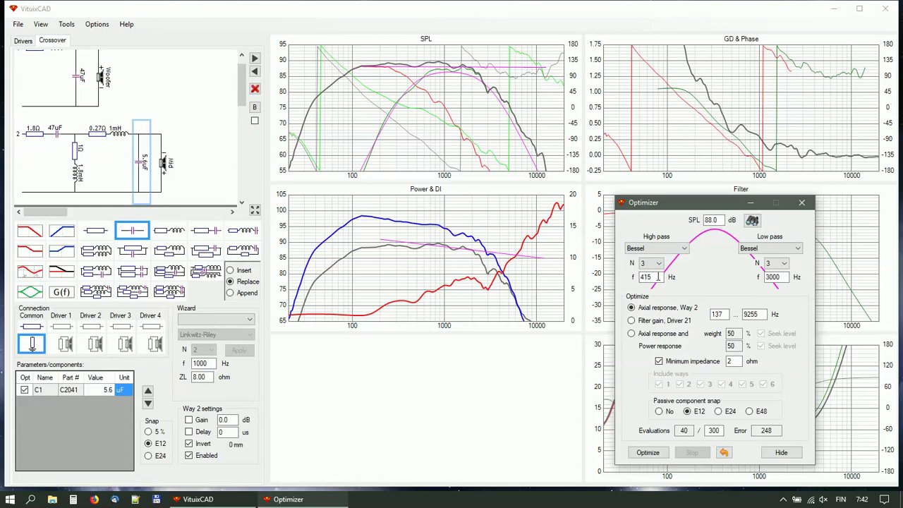
scroll(658, 276, down, 1)
scroll(657, 277, down, 1)
scroll(783, 277, up, 1)
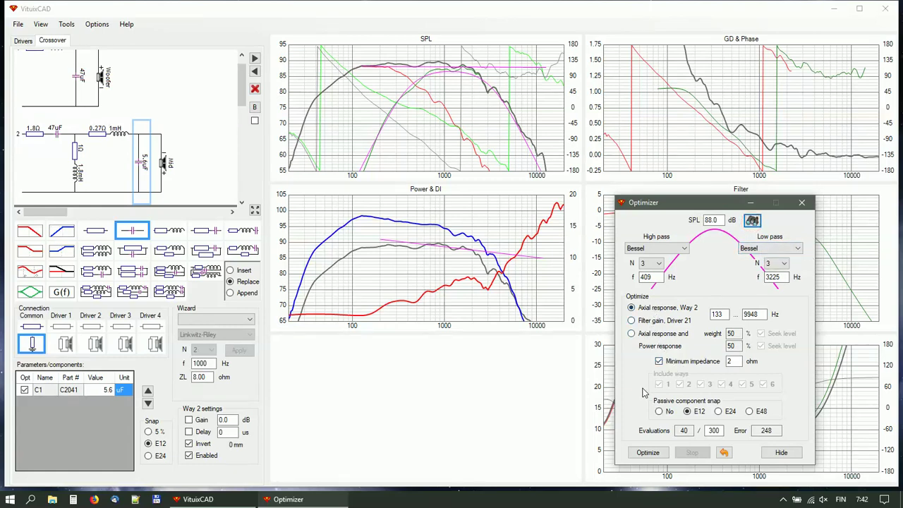
Step: Optimize the midrange to 2.2 Ω/68 µF, 1.2 Ω/1.2 mH and 6.8 µF, then disable way 2
click(643, 453)
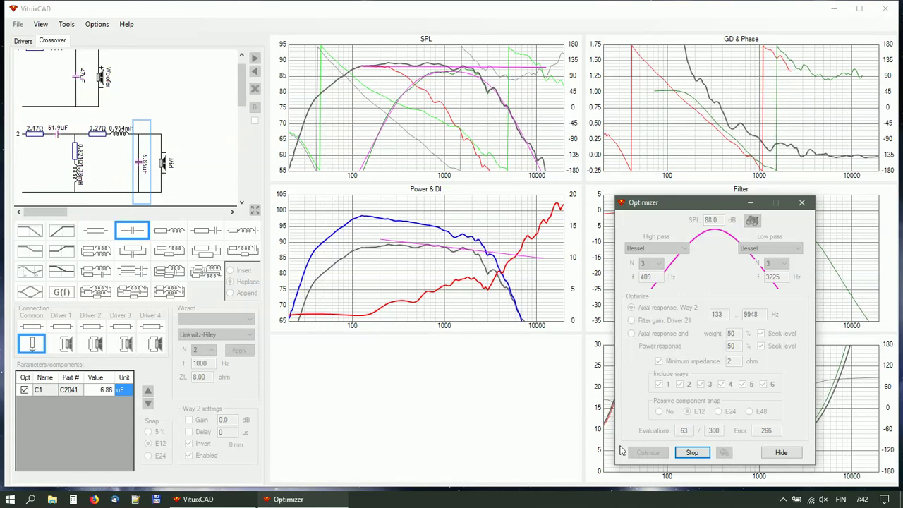
click(688, 454)
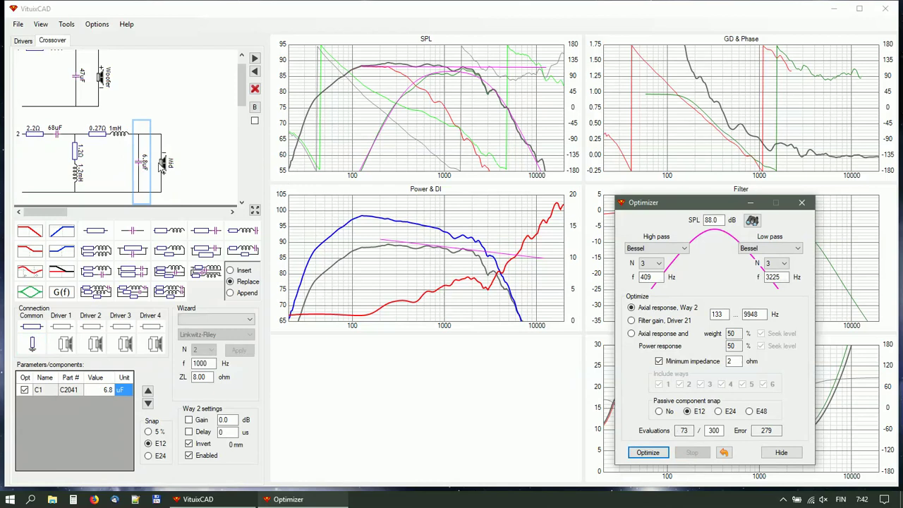
click(204, 455)
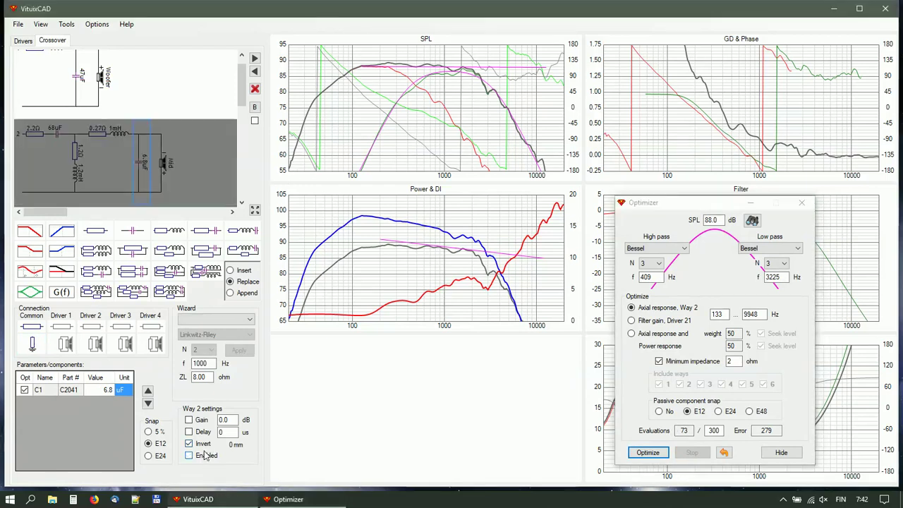
Step: Enable the tweeter way with series R+C, R+L shunt and a second 1 µF series capacitor
click(22, 181)
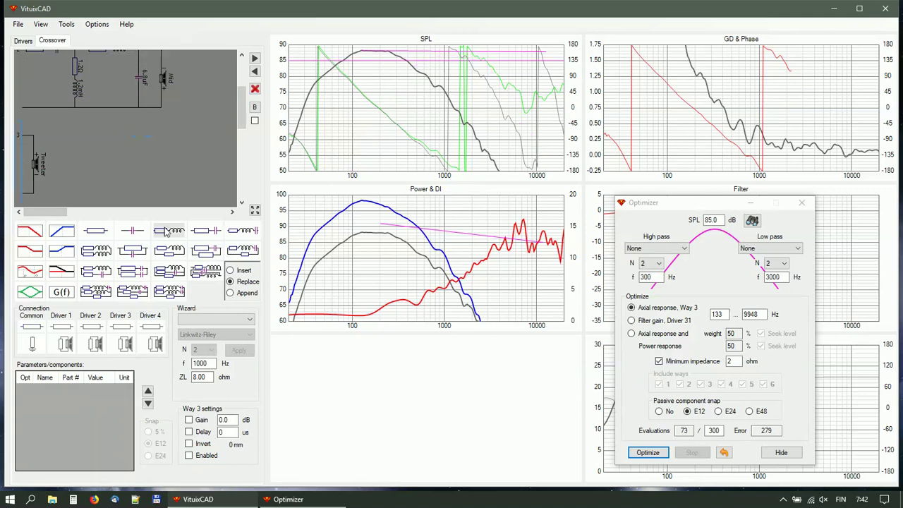
click(205, 231)
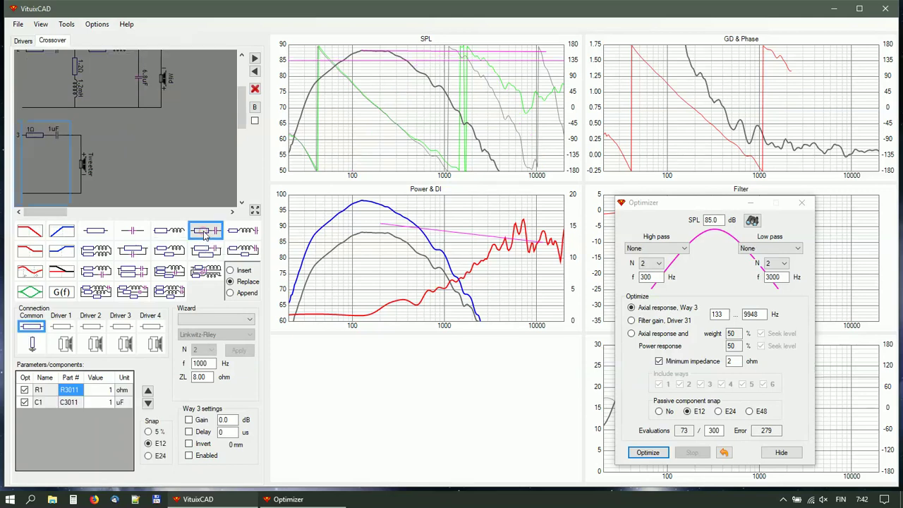
click(205, 455)
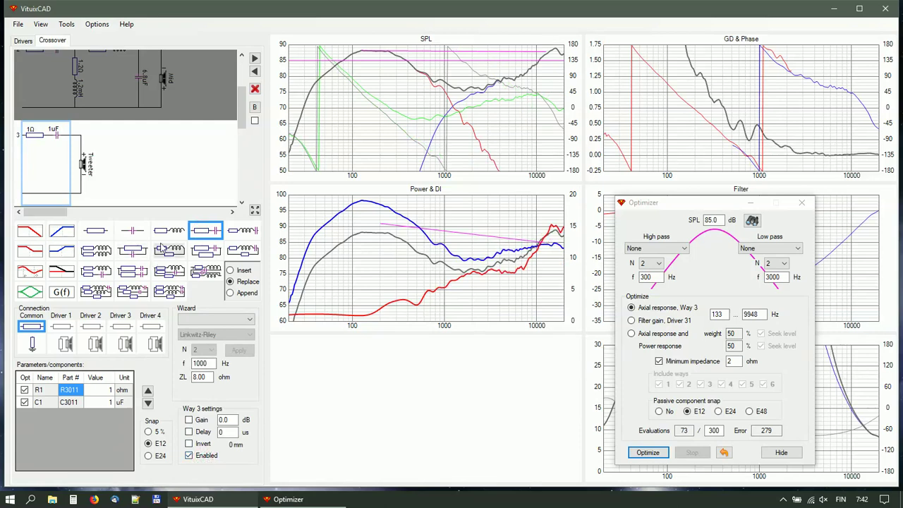
click(179, 231)
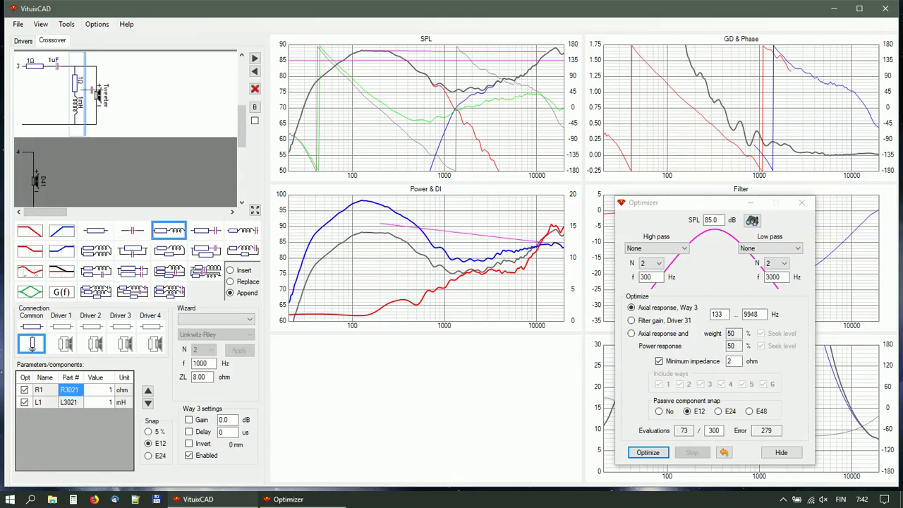
drag(132, 230, 92, 67)
Step: Set the tweeter's series block to 2.7 Ω and 2.7 µF
click(41, 92)
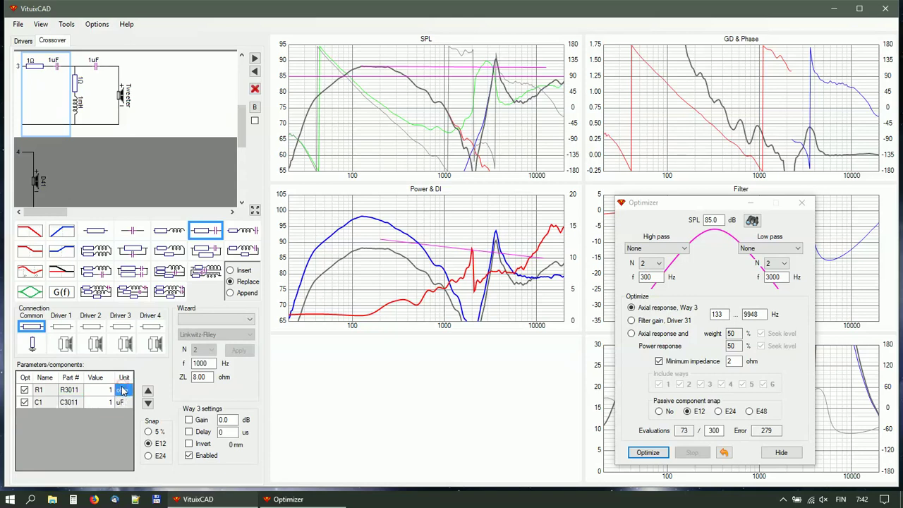
scroll(122, 392, up, 2)
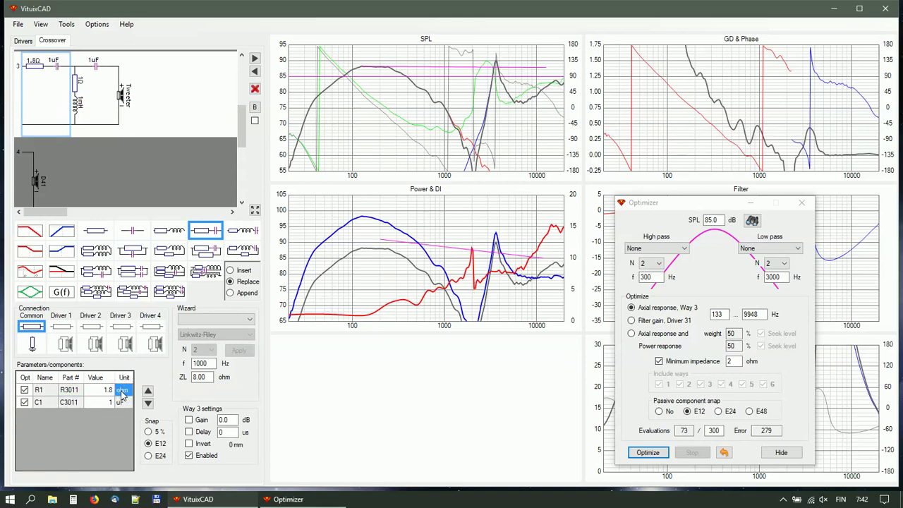
scroll(122, 395, up, 2)
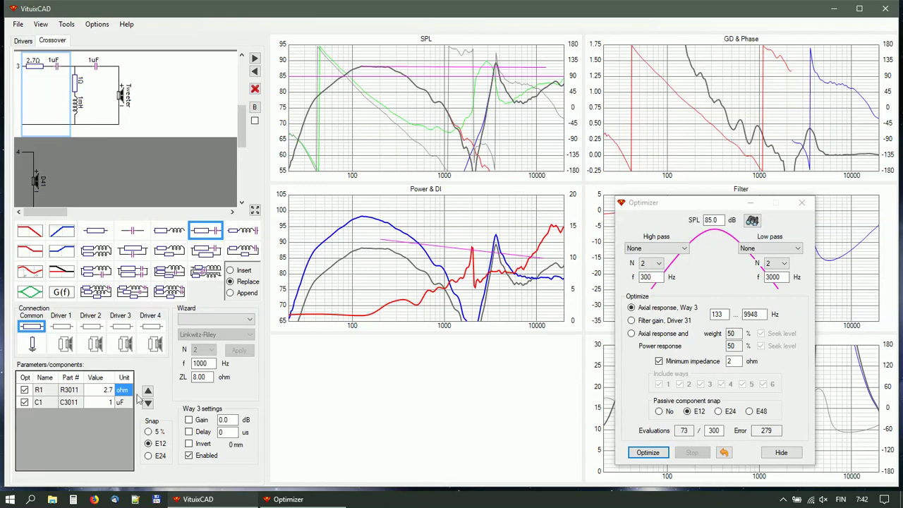
click(120, 403)
scroll(120, 407, up, 2)
scroll(120, 407, up, 2)
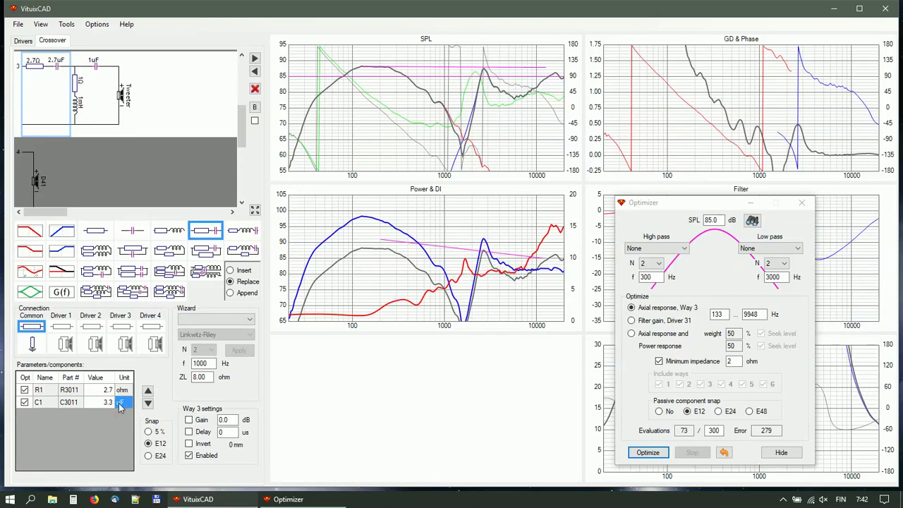
scroll(120, 407, up, 3)
Step: Set the tweeter shunt branch to 0.33 Ω and 0.22 mH
click(79, 113)
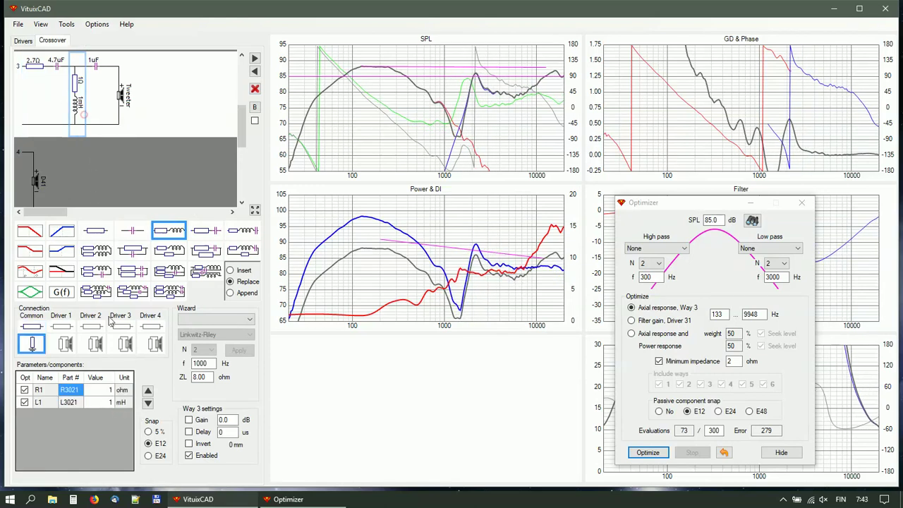
click(126, 402)
scroll(126, 402, down, 2)
scroll(127, 403, down, 2)
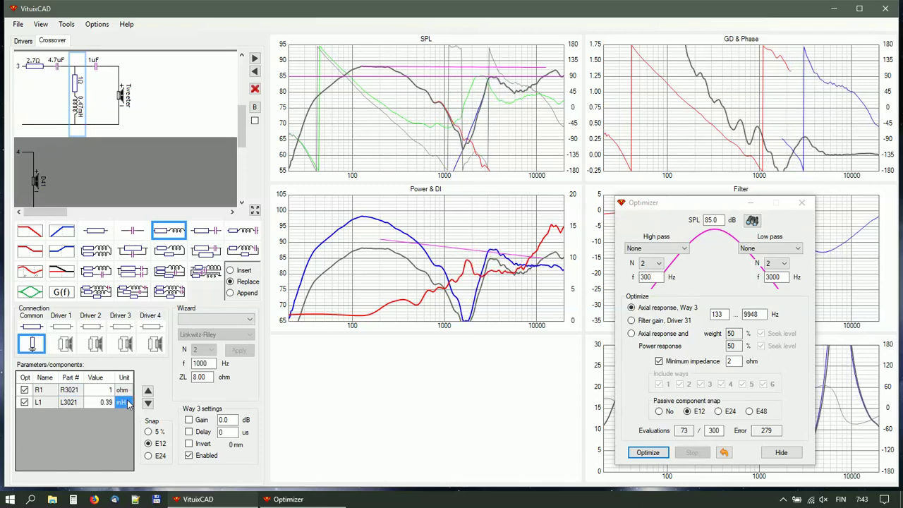
scroll(127, 403, down, 2)
scroll(122, 400, down, 1)
scroll(122, 400, down, 1)
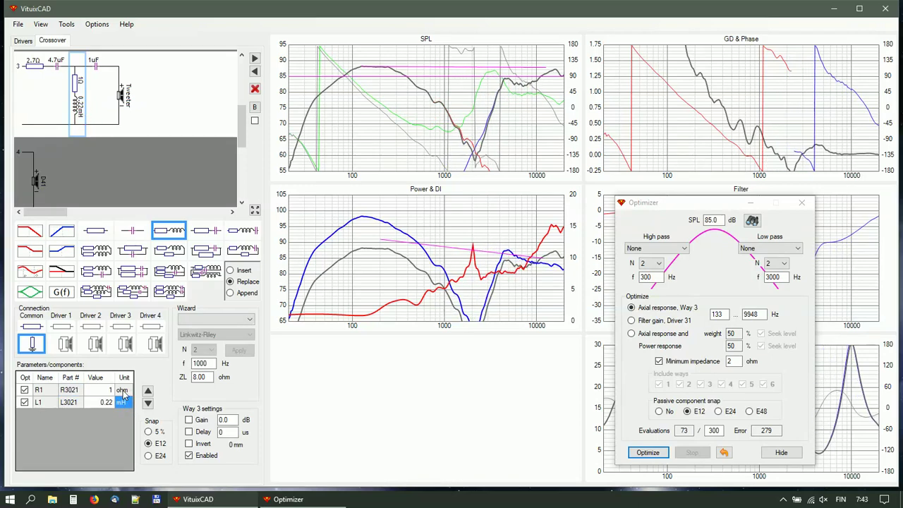
click(122, 390)
scroll(122, 395, down, 1)
scroll(122, 395, down, 3)
scroll(122, 395, down, 1)
scroll(122, 395, down, 1)
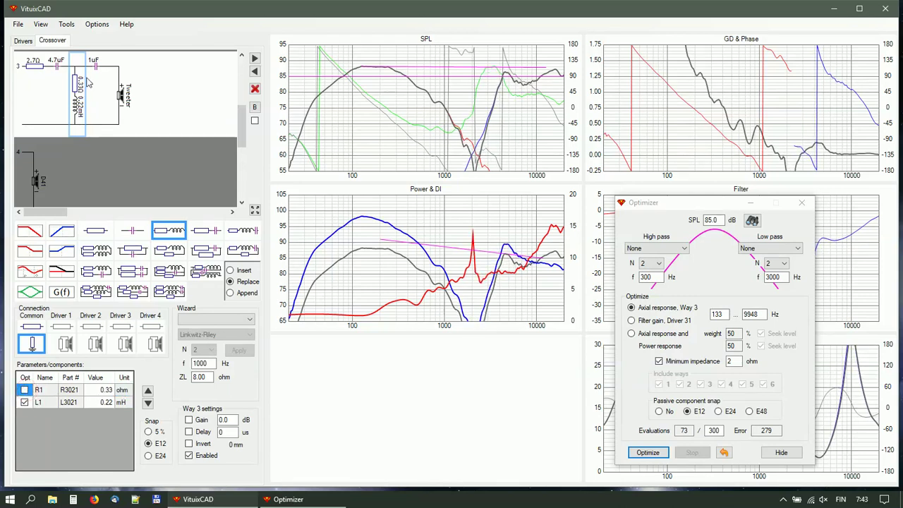
Step: Set the capacitor right before the tweeter to 6.8 µF
click(98, 81)
click(124, 390)
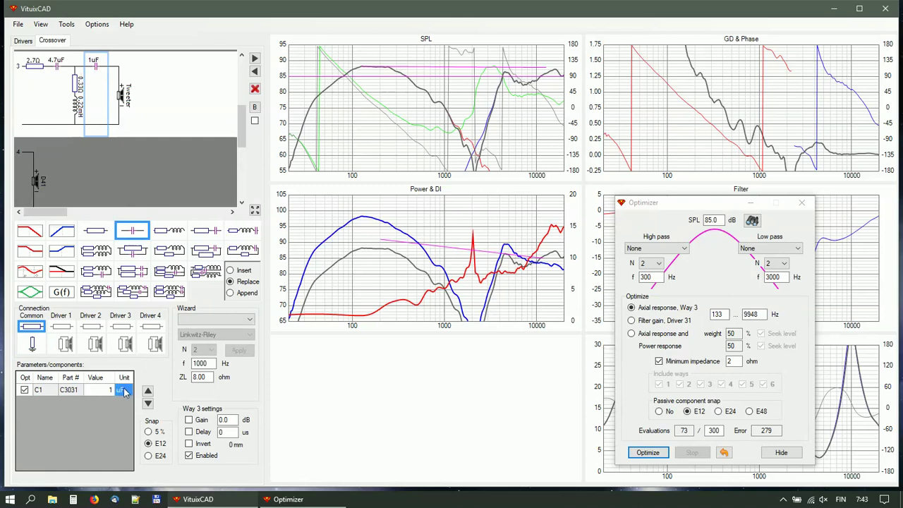
scroll(125, 394, up, 3)
scroll(124, 394, up, 2)
scroll(124, 393, up, 2)
scroll(125, 394, up, 2)
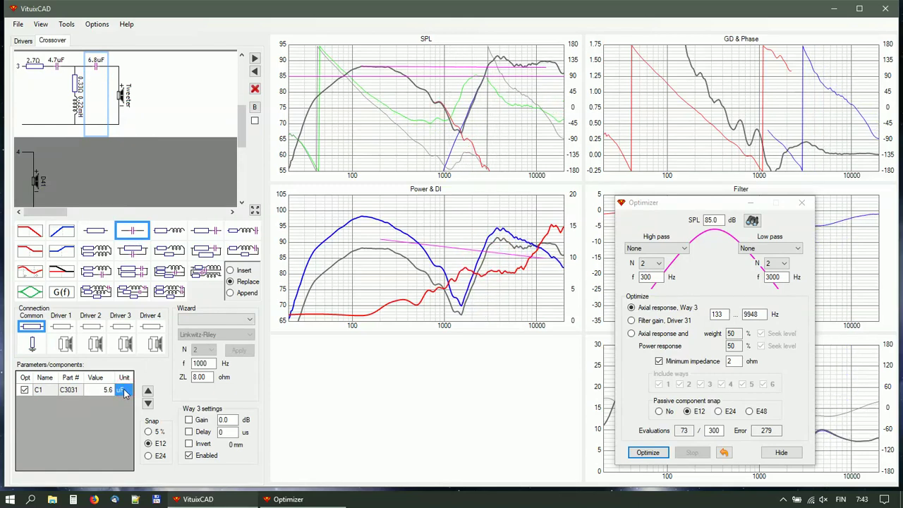
scroll(125, 393, up, 1)
scroll(124, 393, down, 2)
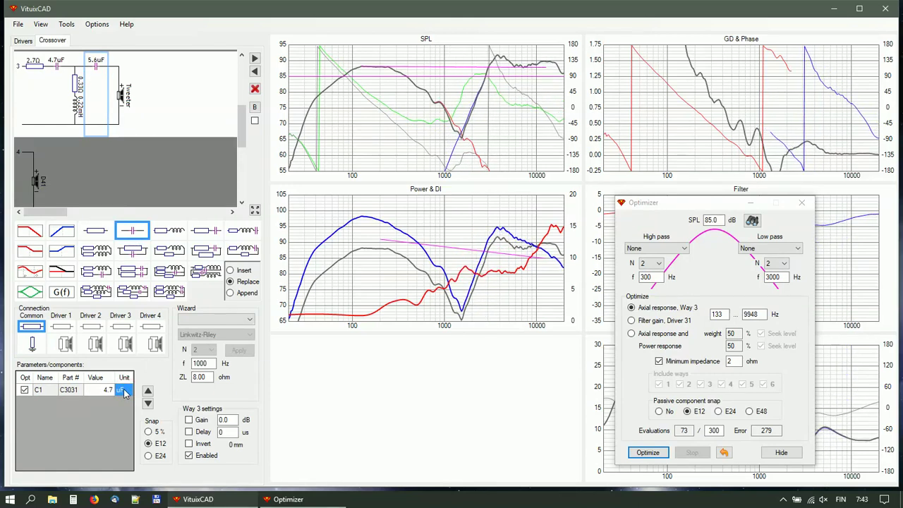
scroll(124, 393, down, 2)
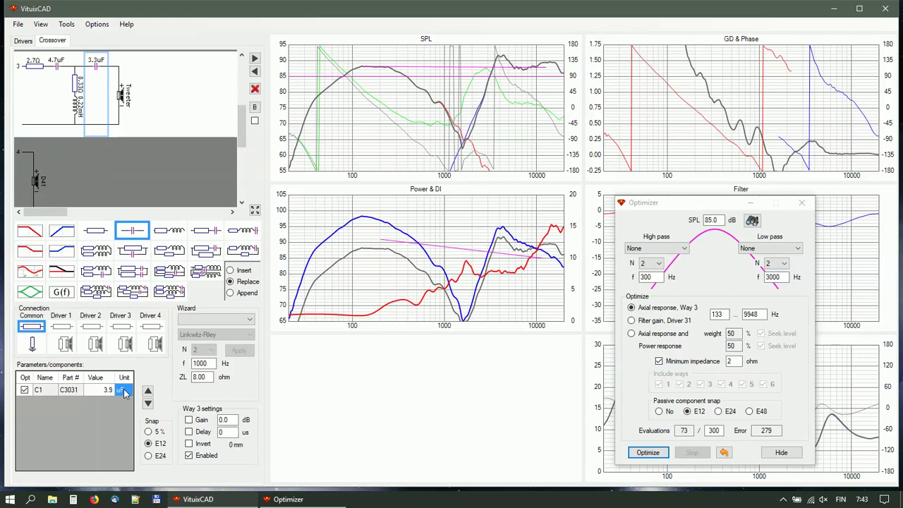
scroll(124, 394, up, 3)
Step: Recheck the first series block and bring up the optimizer's high-pass target types
click(64, 112)
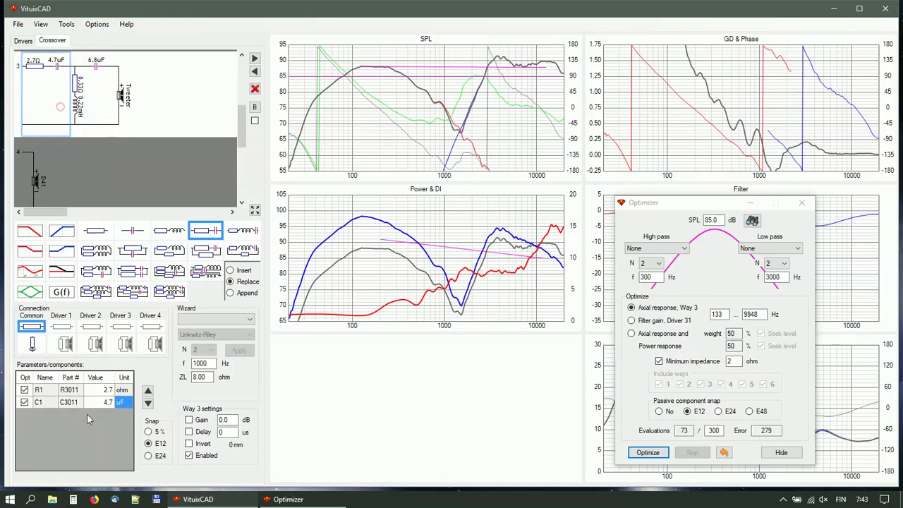
scroll(123, 405, down, 3)
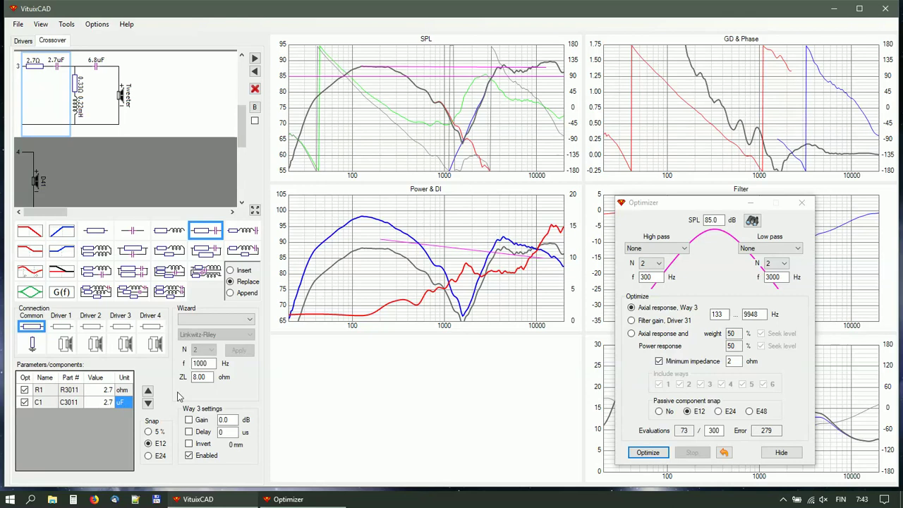
click(711, 267)
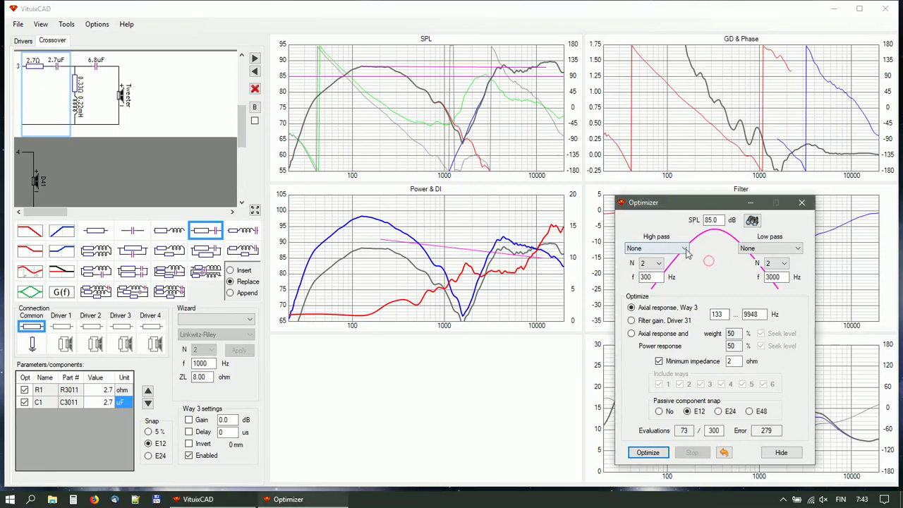
click(684, 248)
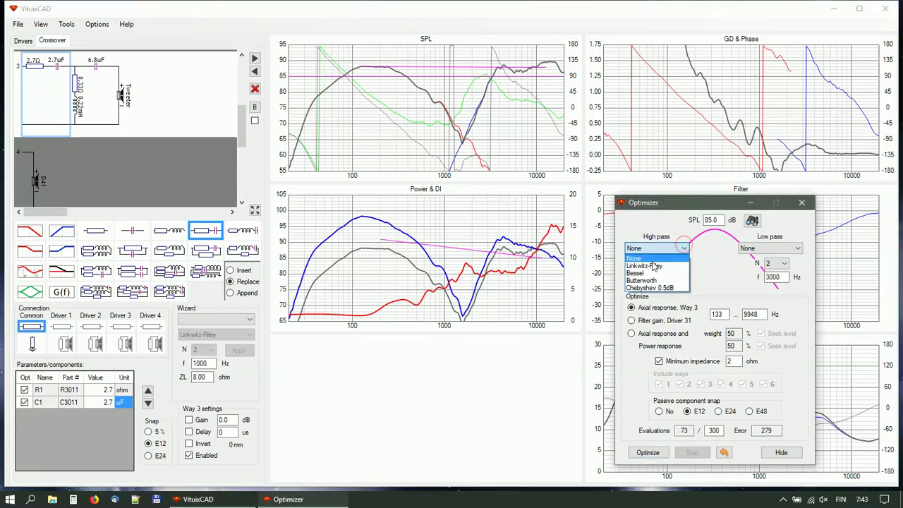
Step: Target a third-order Bessel 3000 Hz high-pass for the tweeter, level-matched to 87.9 dB
click(648, 276)
click(659, 263)
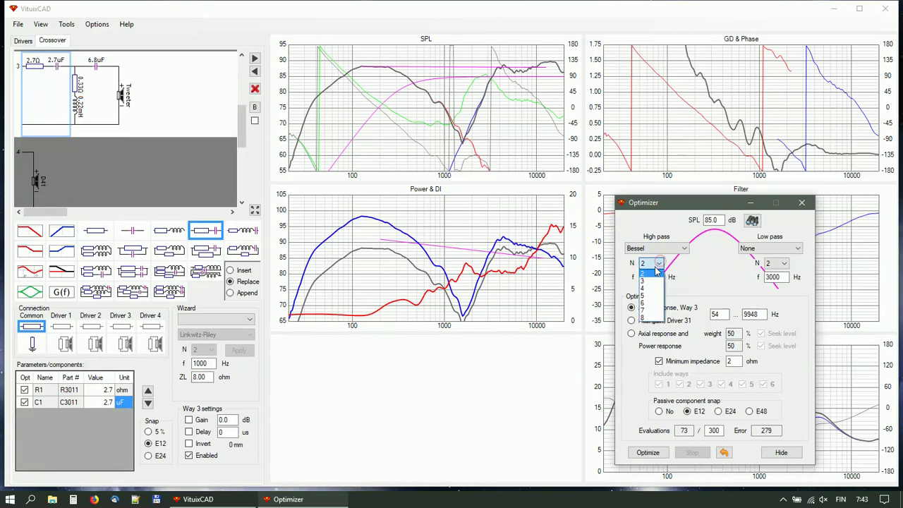
click(648, 282)
text(3000)
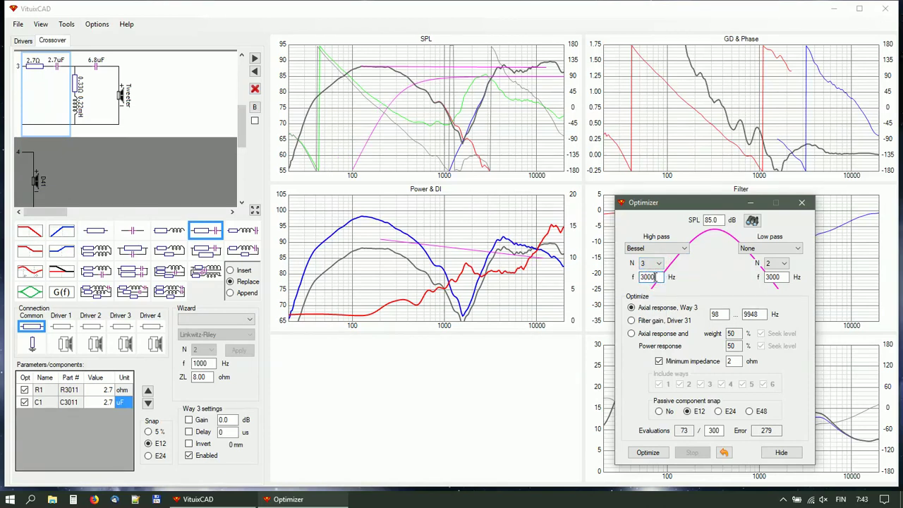
key(Return)
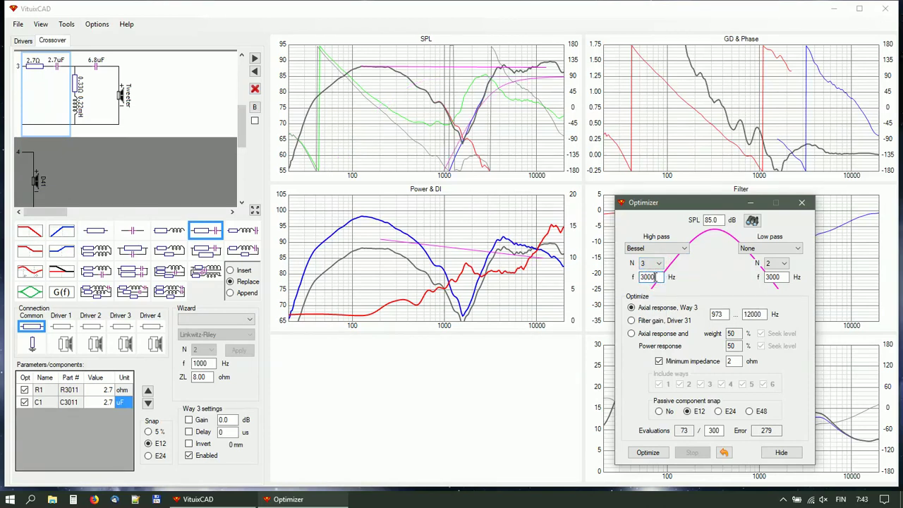
click(752, 220)
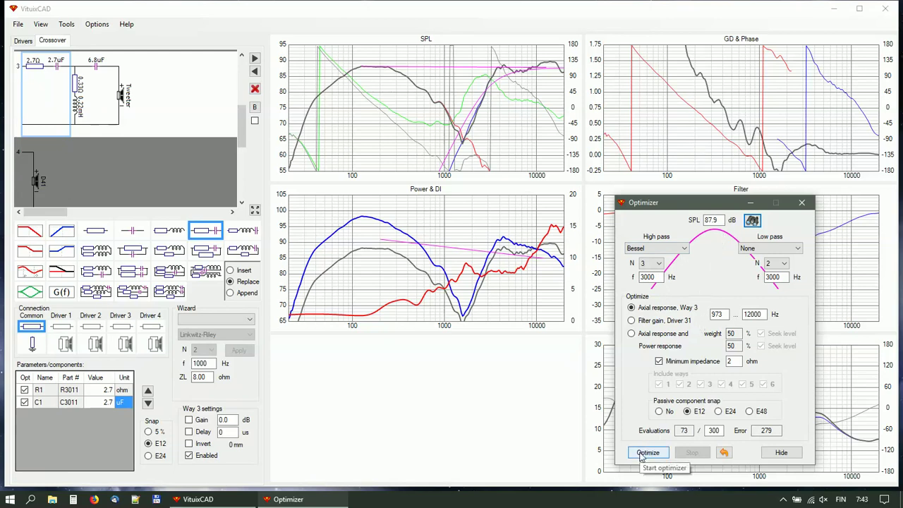
Step: Extend the fit to 16019 Hz and optimize the tweeter to 3.9 Ω/3.9 µF, 39 µF, 0.33 Ω/0.12 mH
click(767, 319)
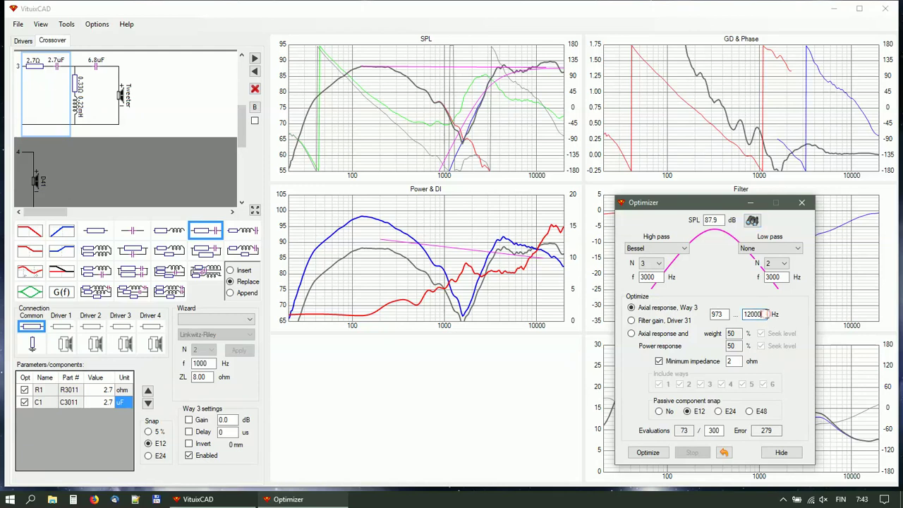
scroll(766, 315, up, 5)
click(645, 455)
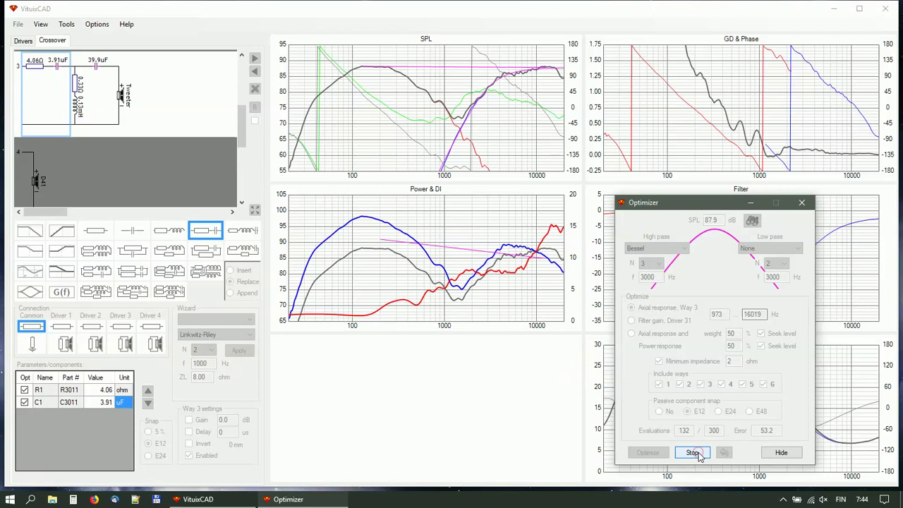
click(695, 453)
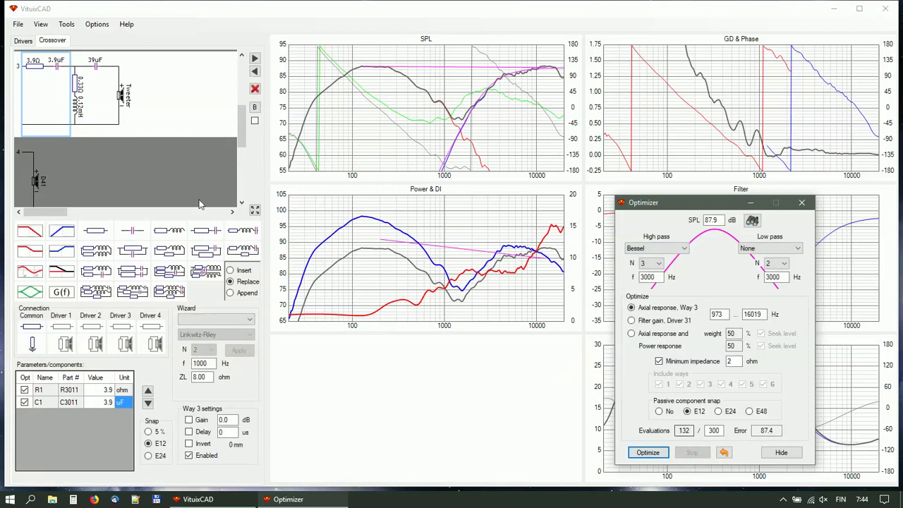
scroll(102, 113, up, 1)
click(102, 109)
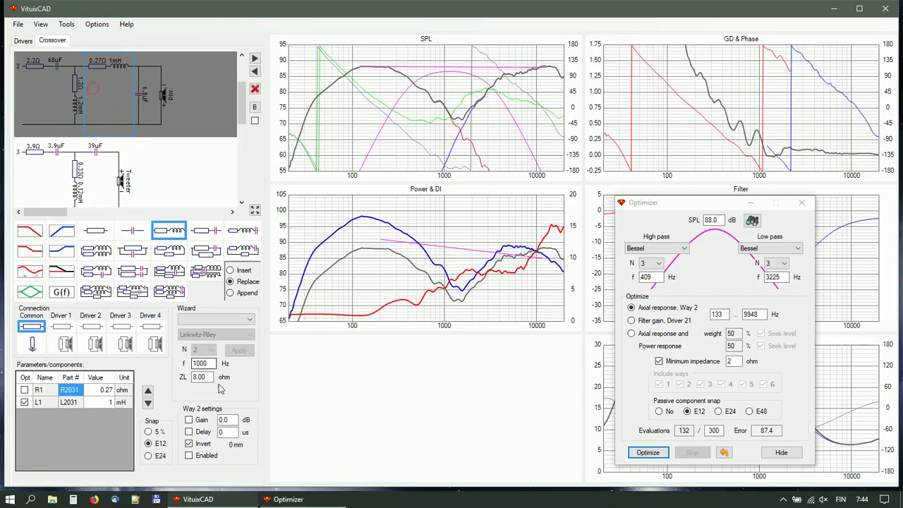
Step: Re-enable the midrange (Way 2) and set its horizontal reference angle to 10 degrees
click(200, 456)
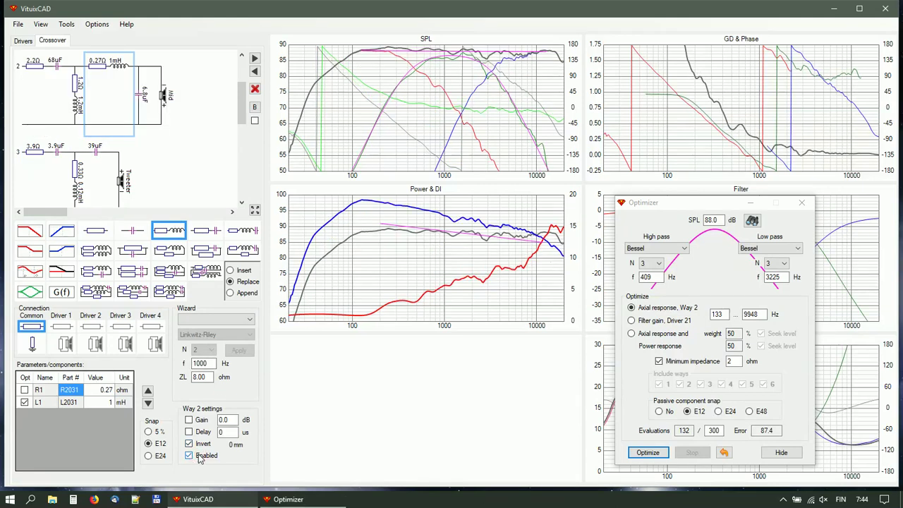
click(24, 40)
click(119, 243)
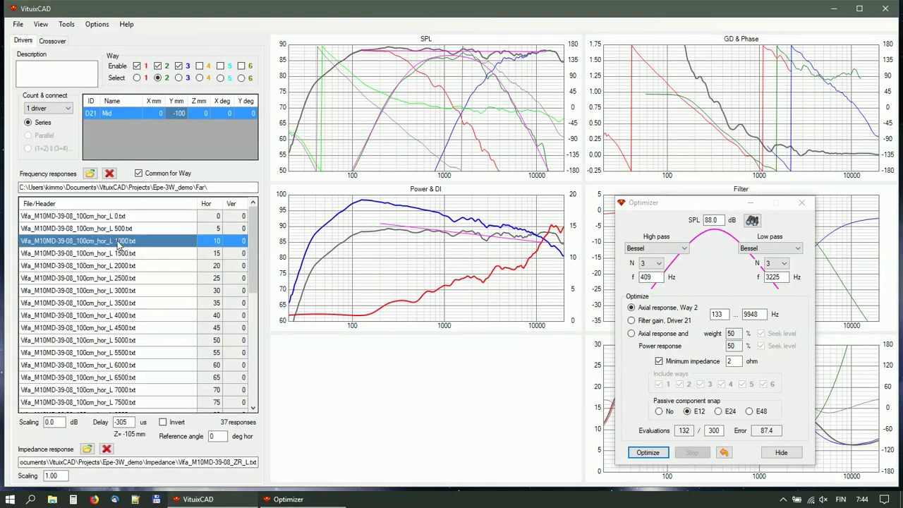
click(120, 229)
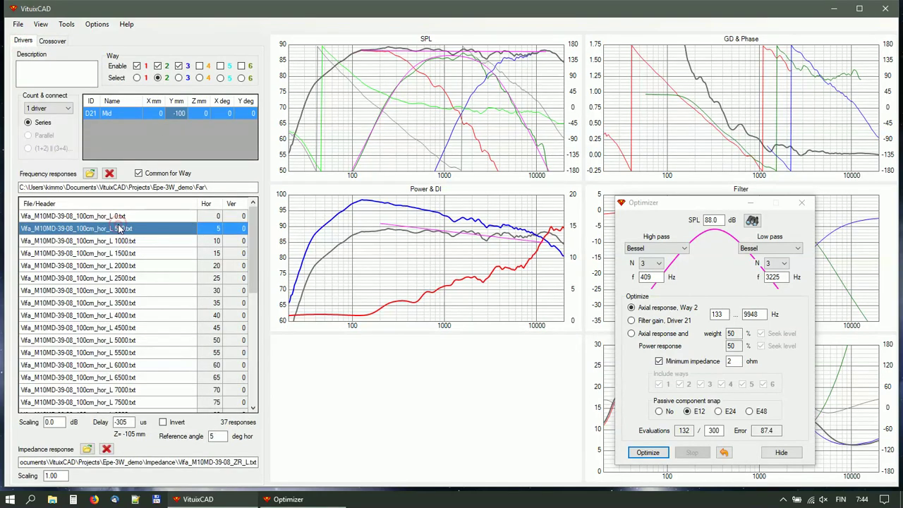
click(119, 243)
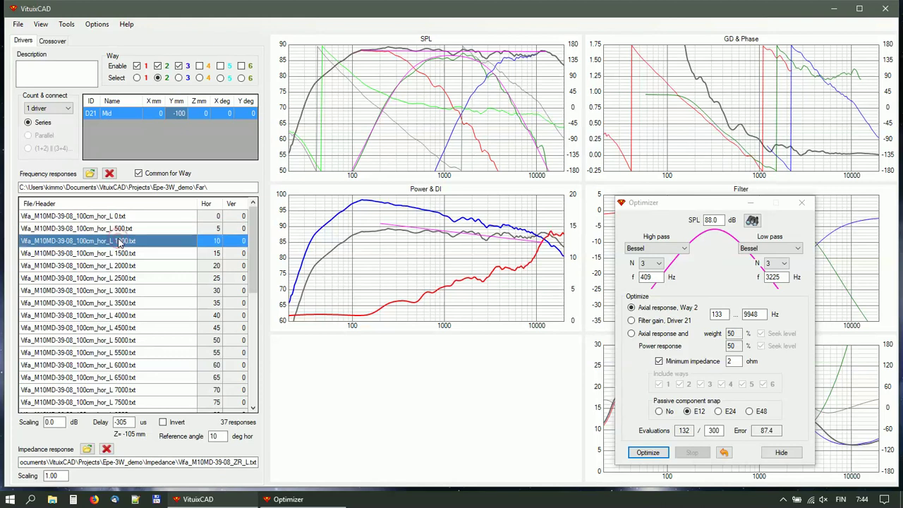
click(53, 41)
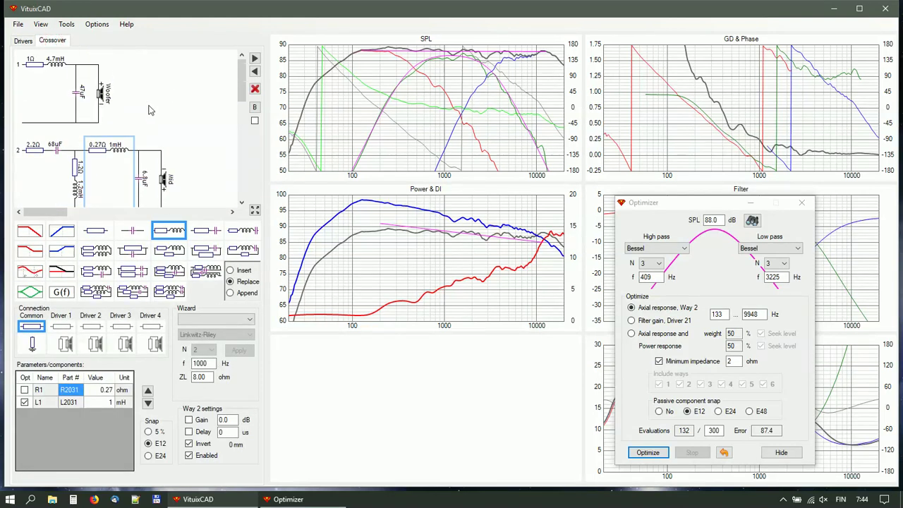
Step: Exclude the woofer's 4.7 mH inductor L1 and 47 µF capacitor C1 from optimization
click(70, 94)
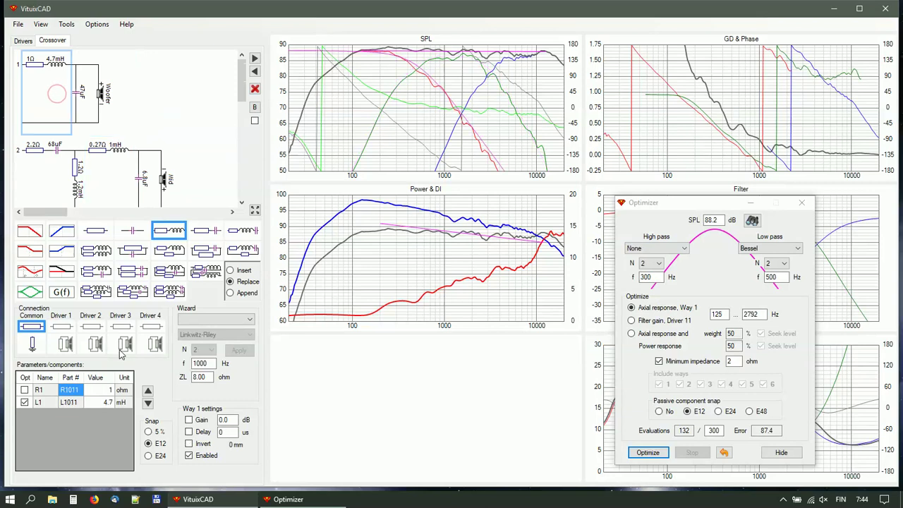
click(104, 404)
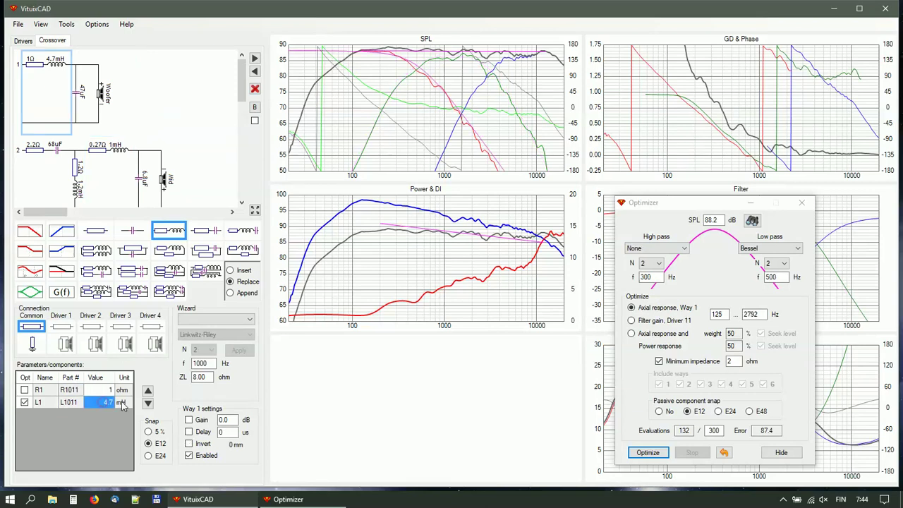
click(24, 403)
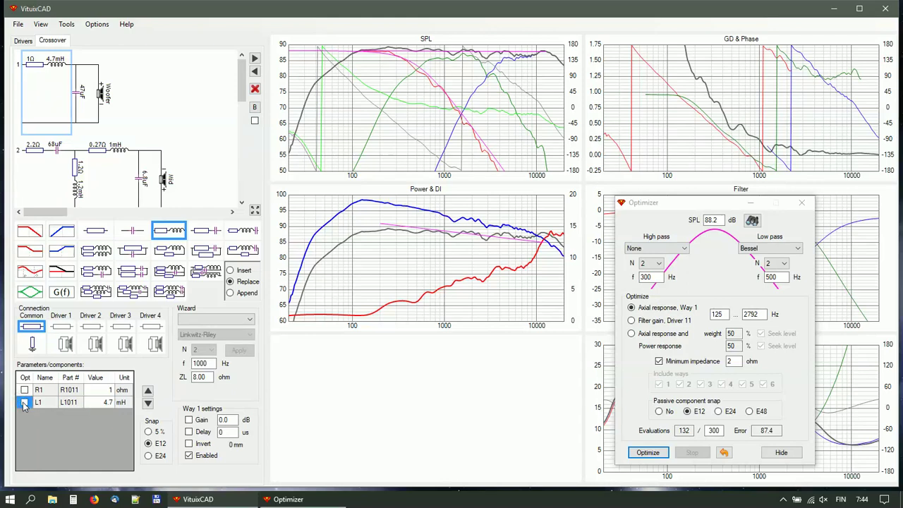
click(81, 102)
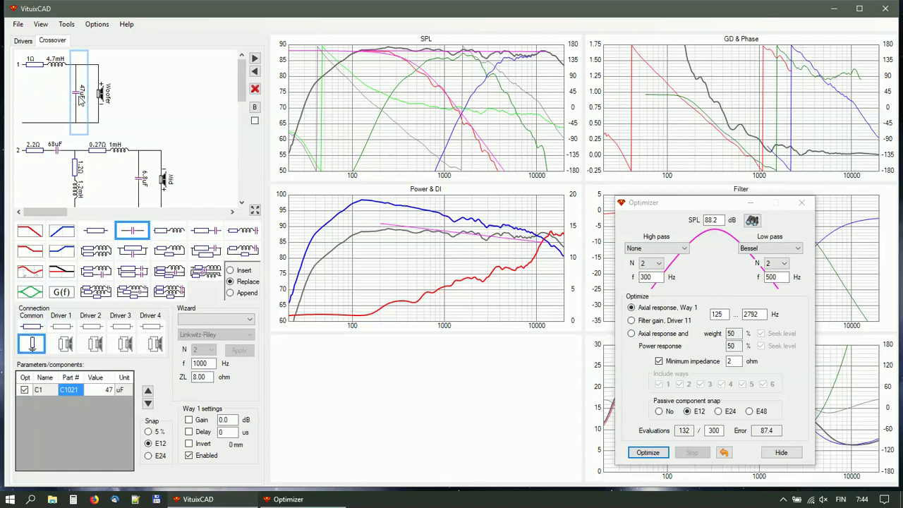
click(124, 392)
scroll(124, 392, down, 1)
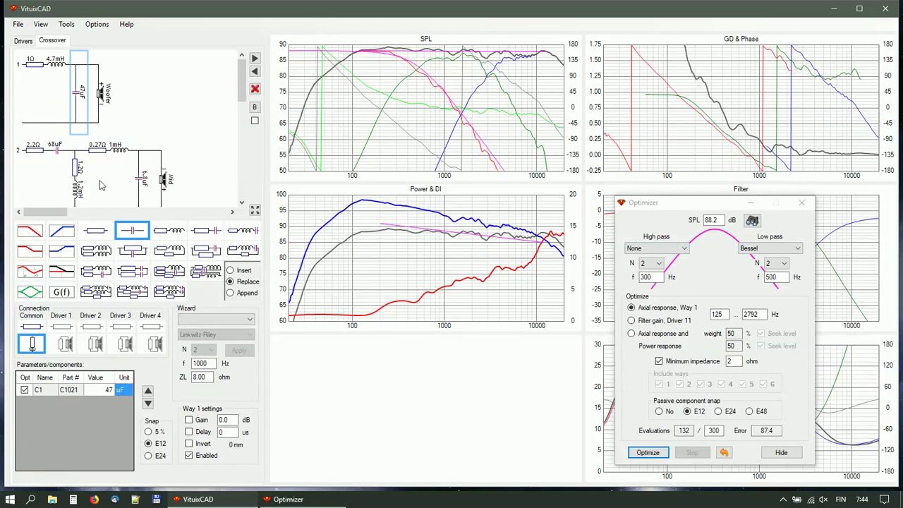
click(25, 391)
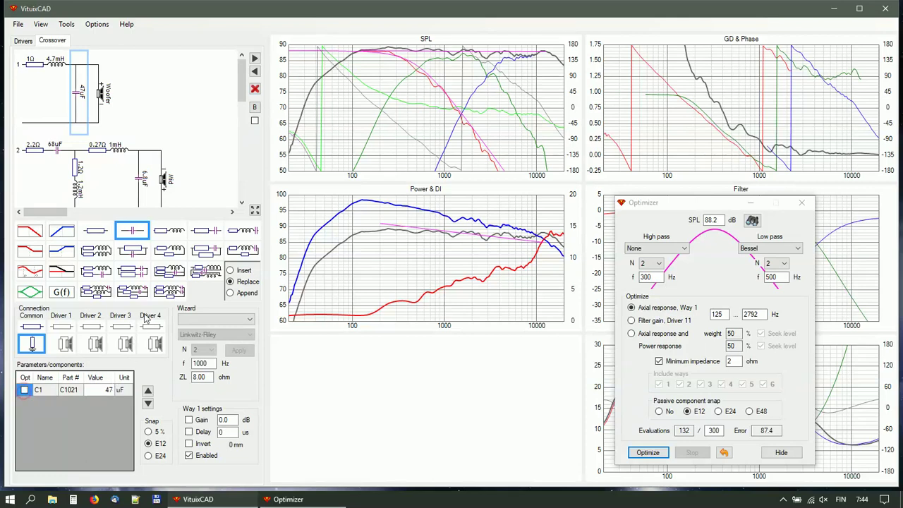
click(80, 99)
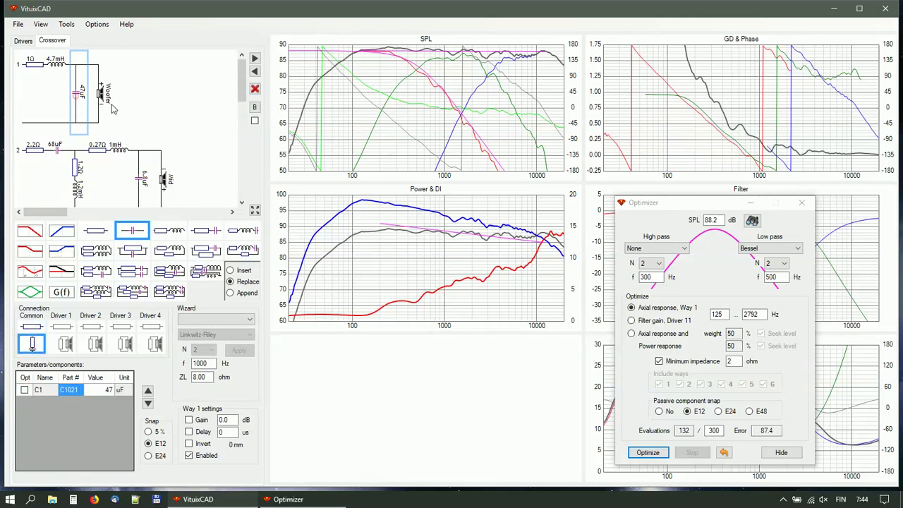
Step: Raise the high-frequency end of the SPL target line slightly
double_click(433, 77)
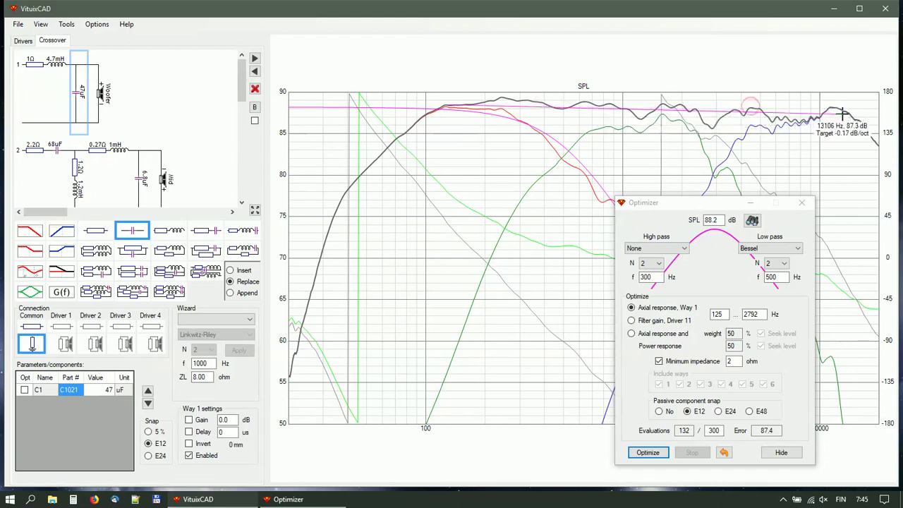
drag(851, 115, 848, 111)
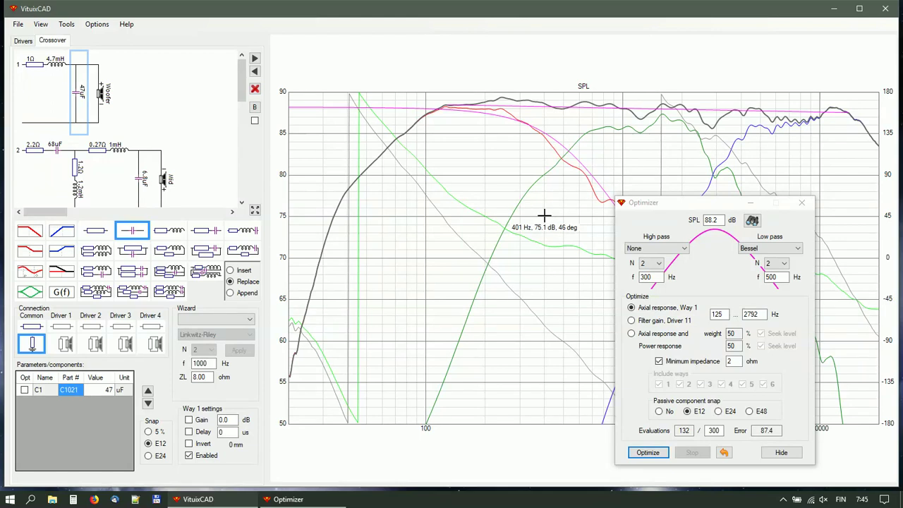
double_click(544, 216)
drag(693, 208, 707, 229)
Step: Fit the power target line at about -1.57 dB/oct from 128 Hz to 12.7 kHz
double_click(414, 253)
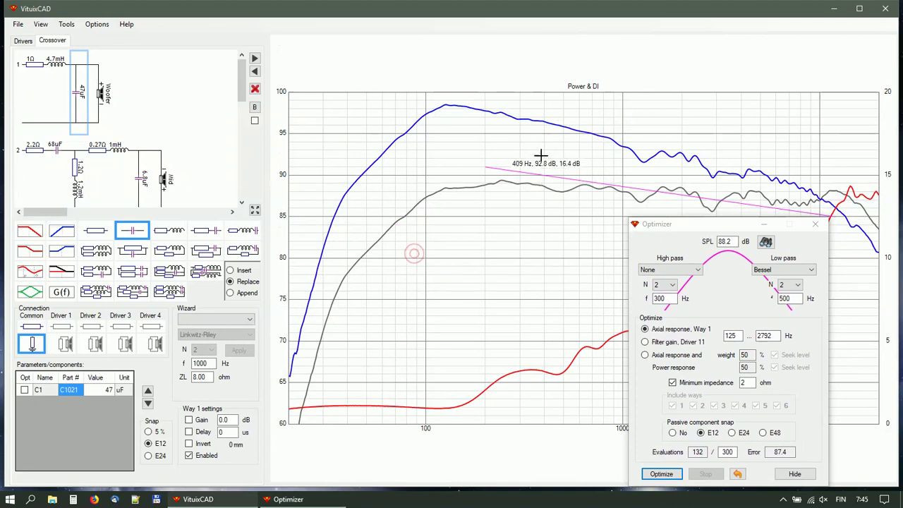
drag(486, 167, 448, 104)
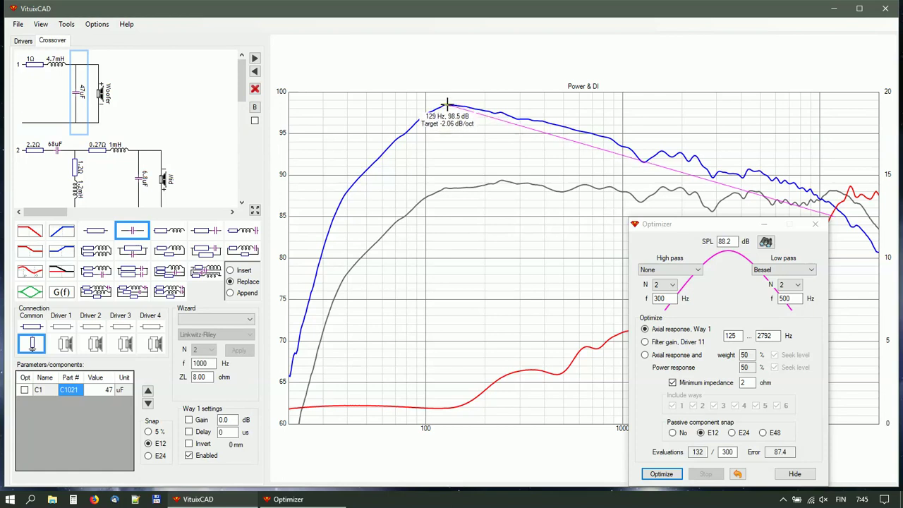
drag(827, 213, 836, 192)
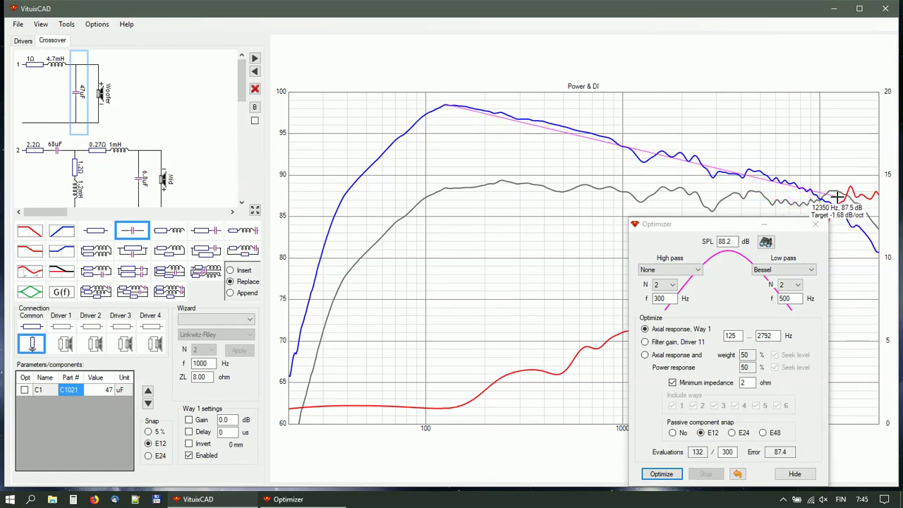
drag(836, 192, 827, 189)
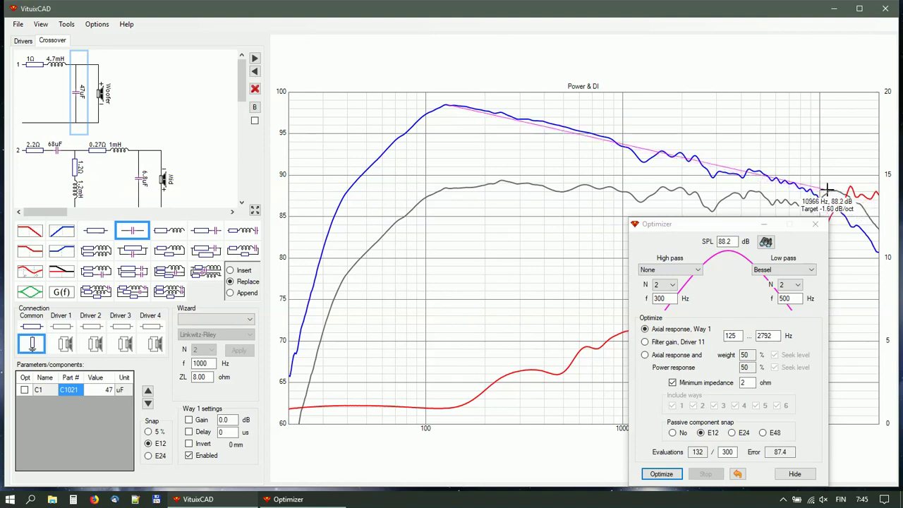
drag(450, 110, 450, 106)
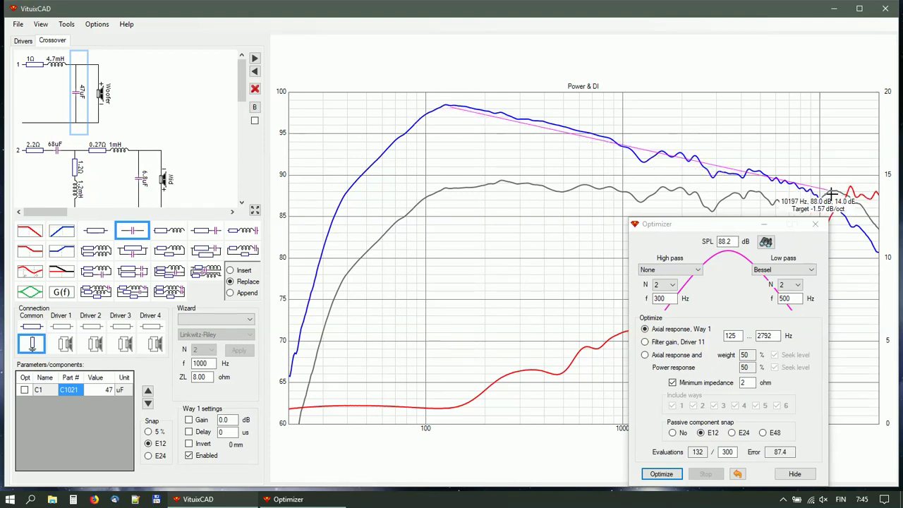
double_click(609, 207)
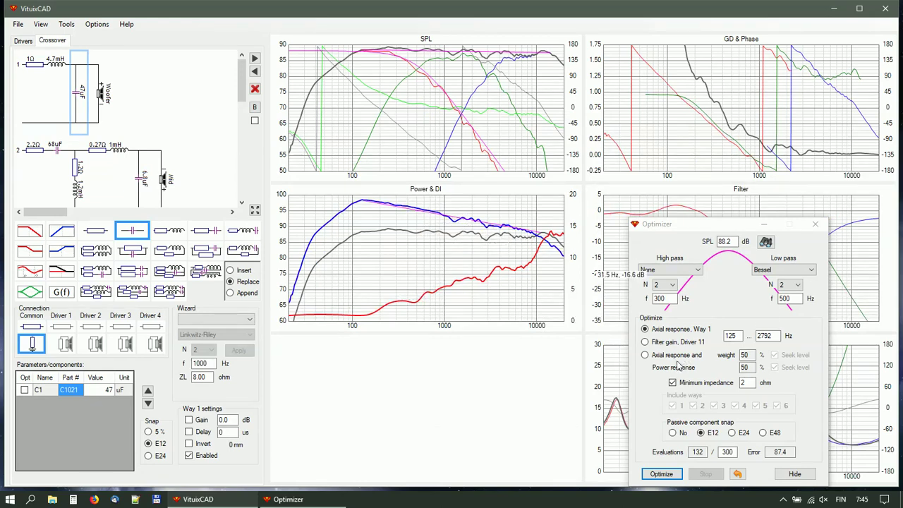
Step: Run the optimizer on axial plus power response with a 400-evaluation limit
click(664, 358)
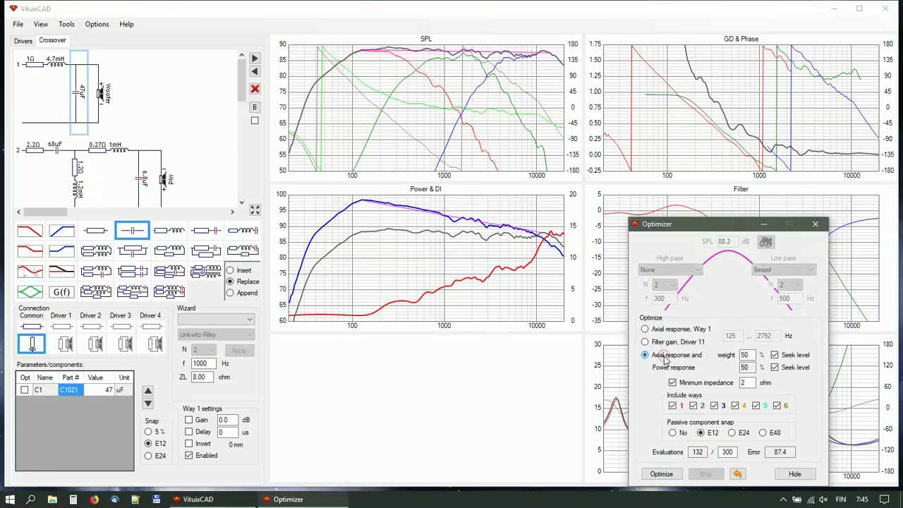
scroll(752, 355, up, 3)
double_click(729, 452)
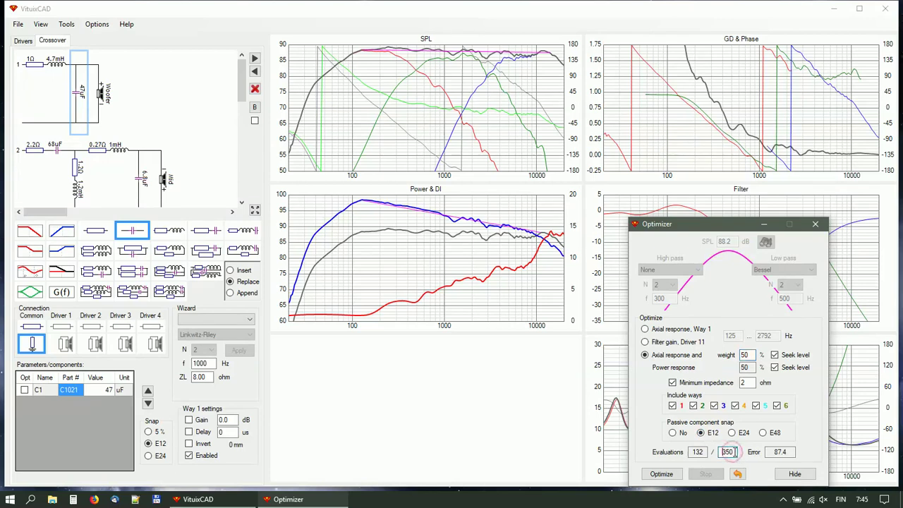
text(370)
click(660, 474)
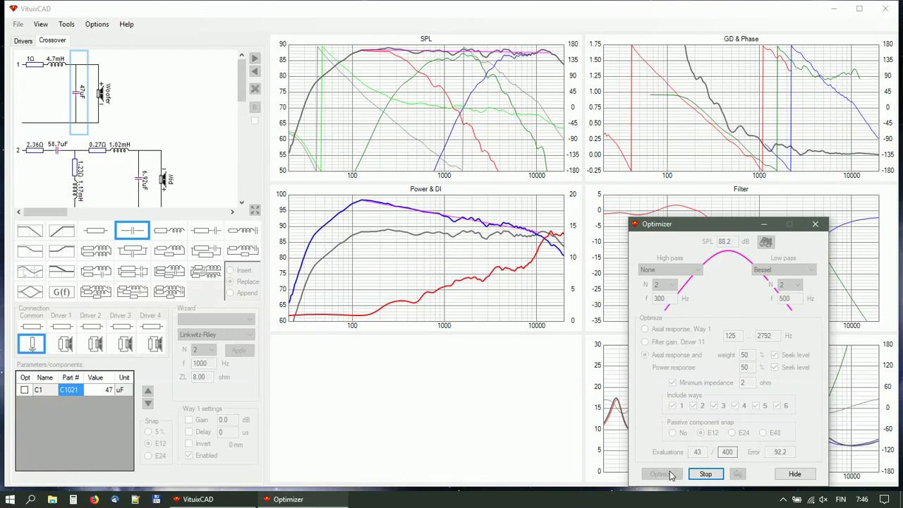
Step: Hide all phase curves on the SPL chart while the optimization continues
right_click(446, 129)
click(479, 177)
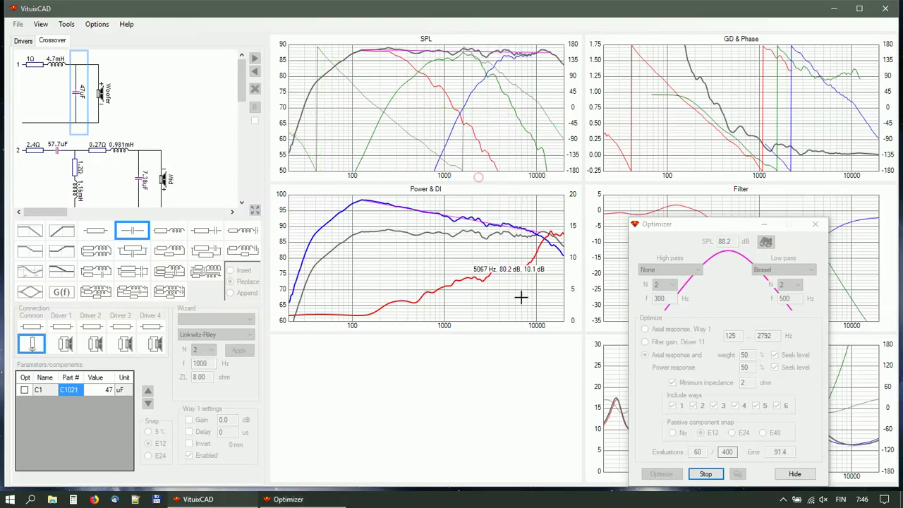
right_click(474, 136)
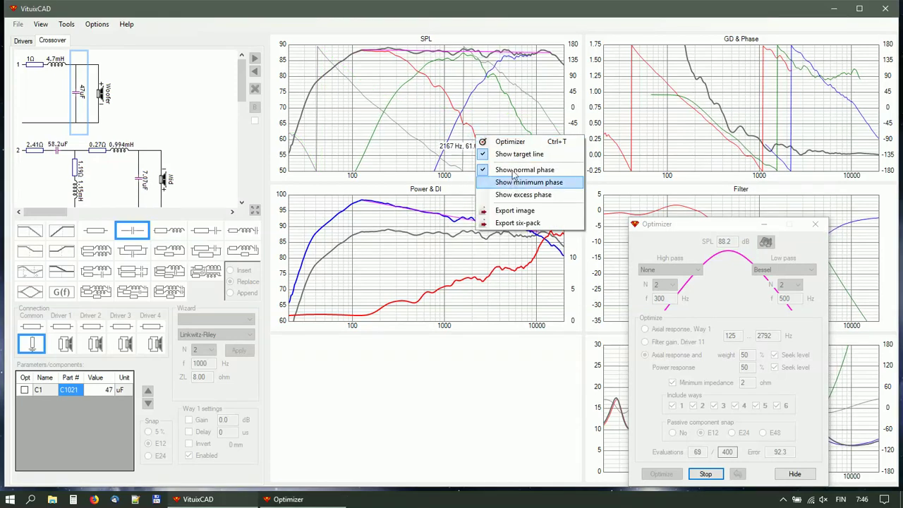
click(515, 171)
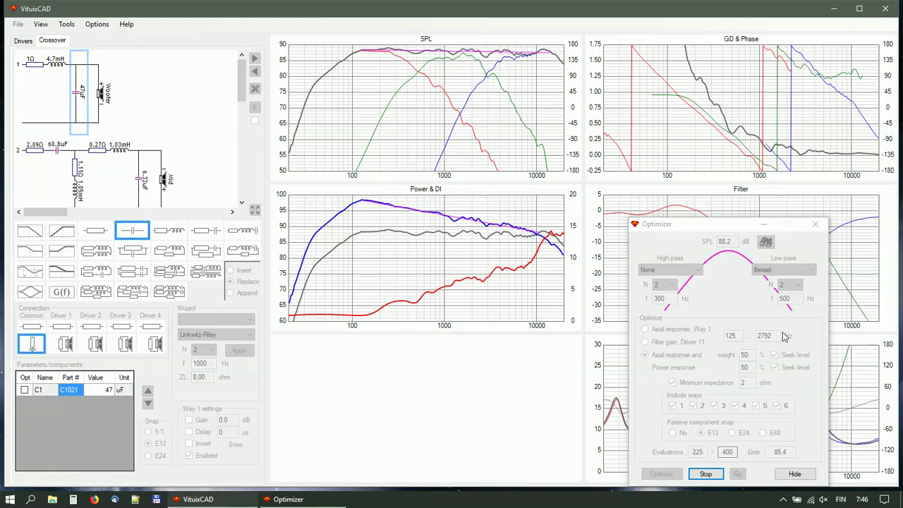
Step: Hide the normal group delay curve on the GD & Phase chart
right_click(783, 115)
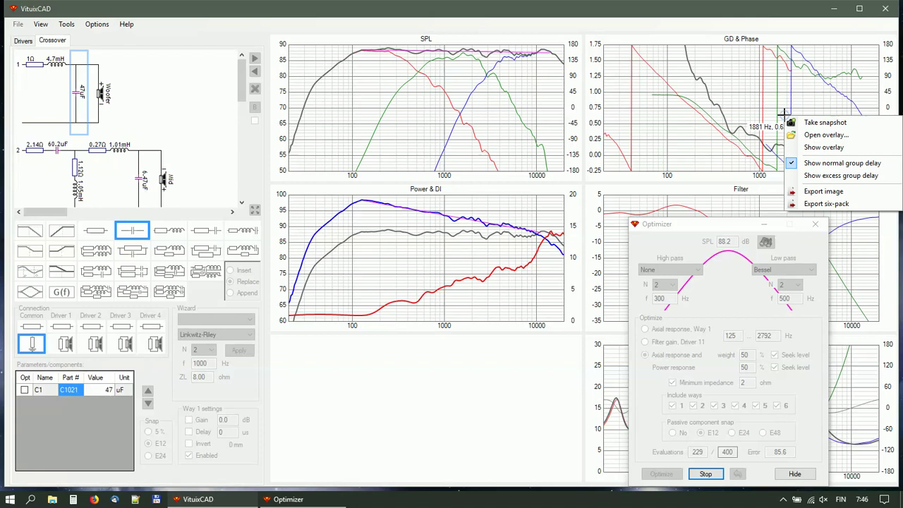
click(808, 165)
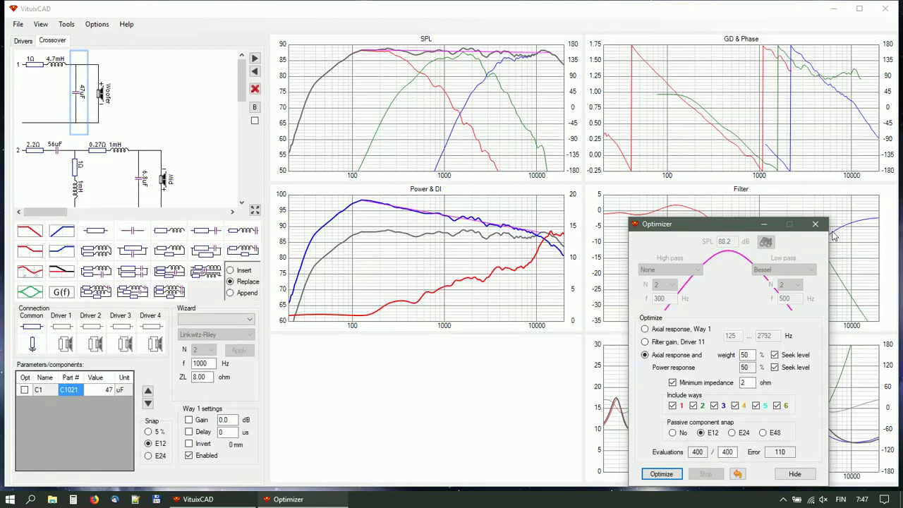
Step: Close the optimizer and show normalized horizontal directivity as a polar map in the empty chart
click(815, 224)
right_click(446, 377)
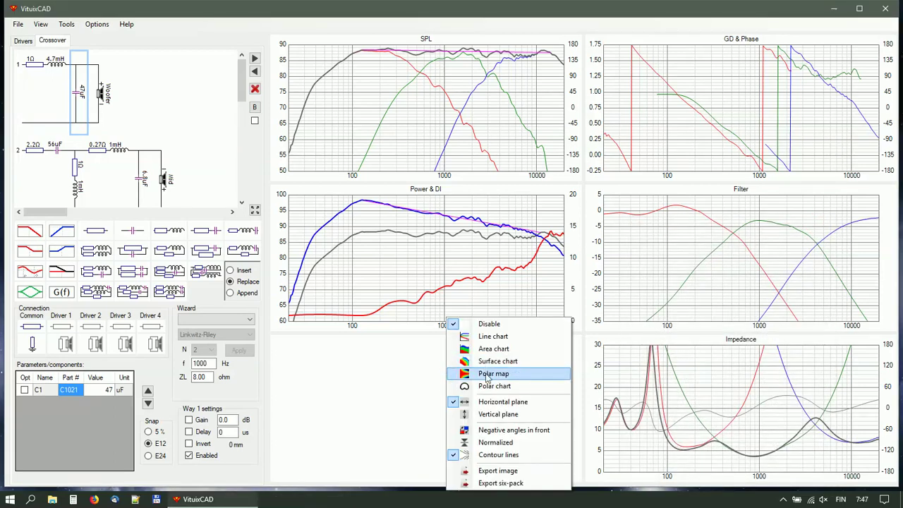
click(486, 378)
right_click(457, 377)
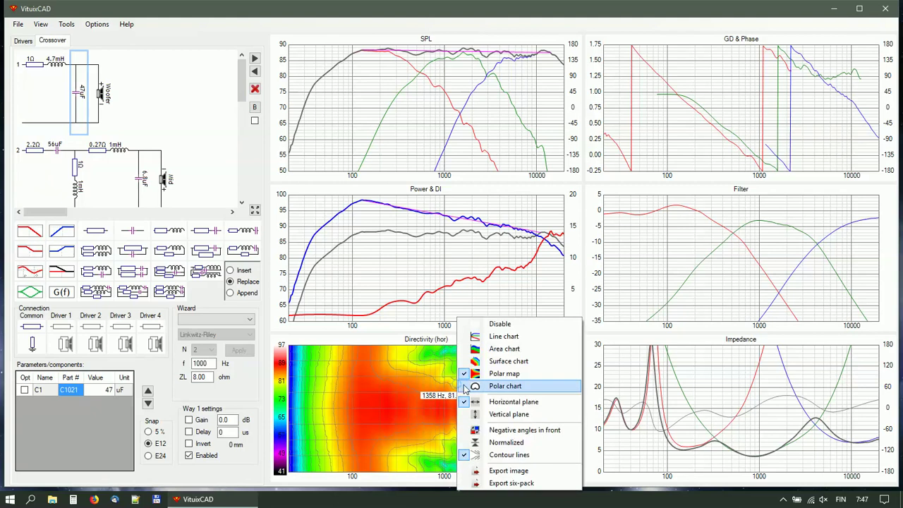
click(506, 443)
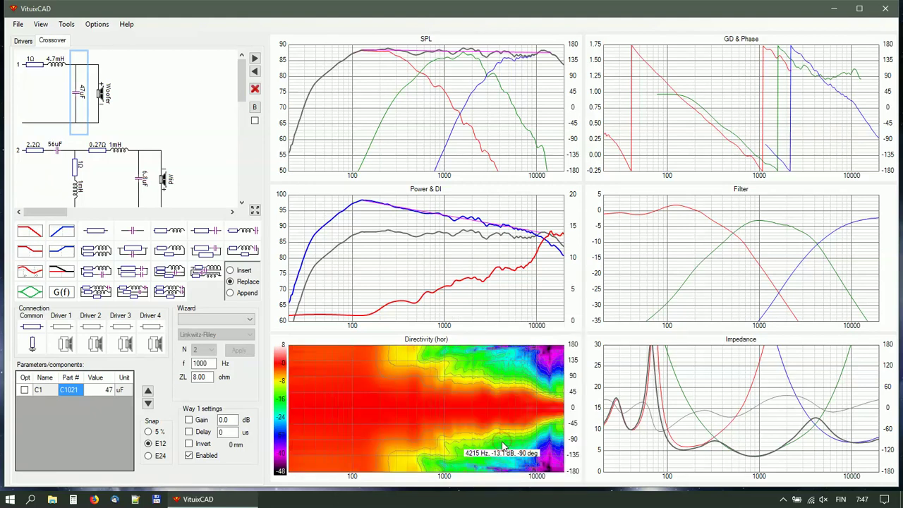
Step: Switch the directivity chart to a 3D surface and rotate it for a better view
right_click(417, 413)
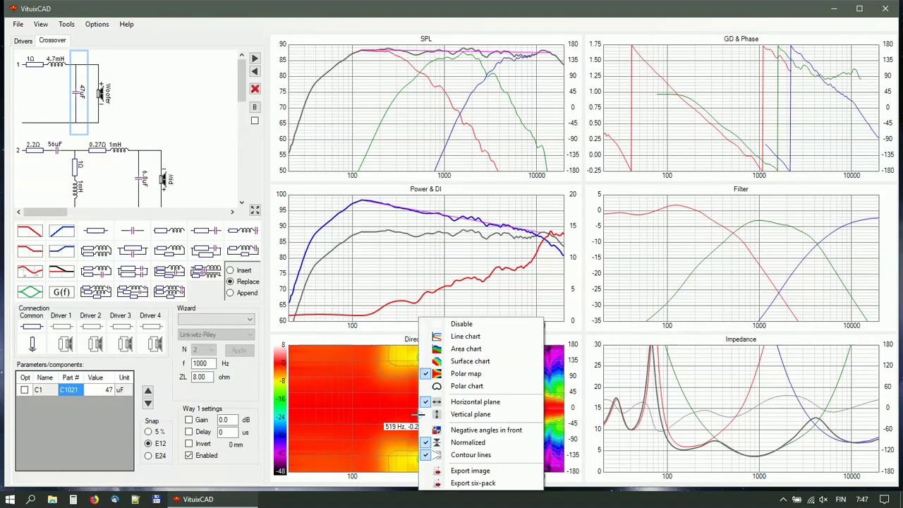
click(460, 362)
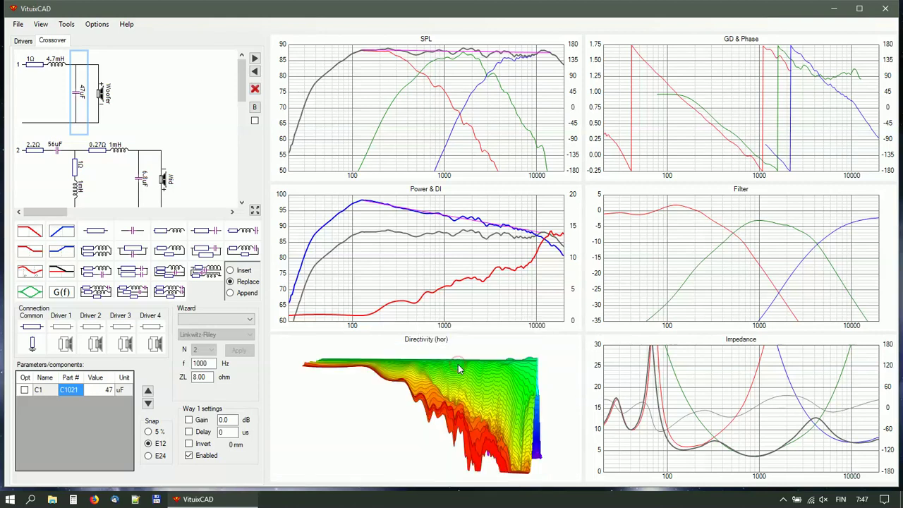
right_click(457, 372)
click(497, 445)
mouse_move(462, 404)
mouse_down()
mouse_move(437, 392)
mouse_move(465, 400)
mouse_up()
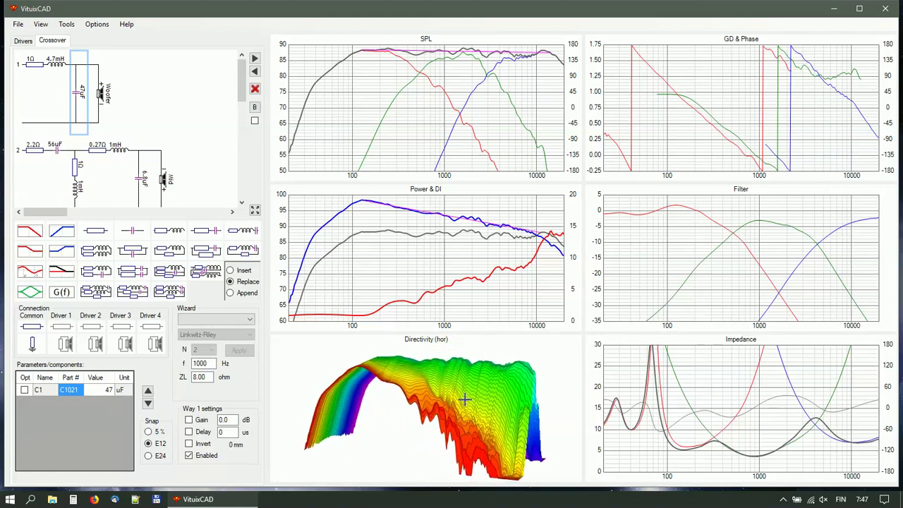
click(17, 25)
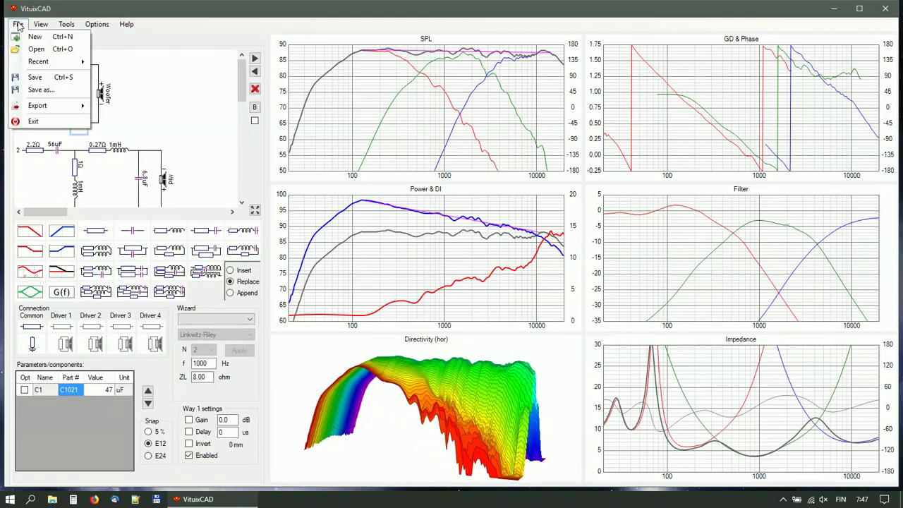
Step: Bring up the Save VituixCAD project as dialog on the Projects folder
click(47, 80)
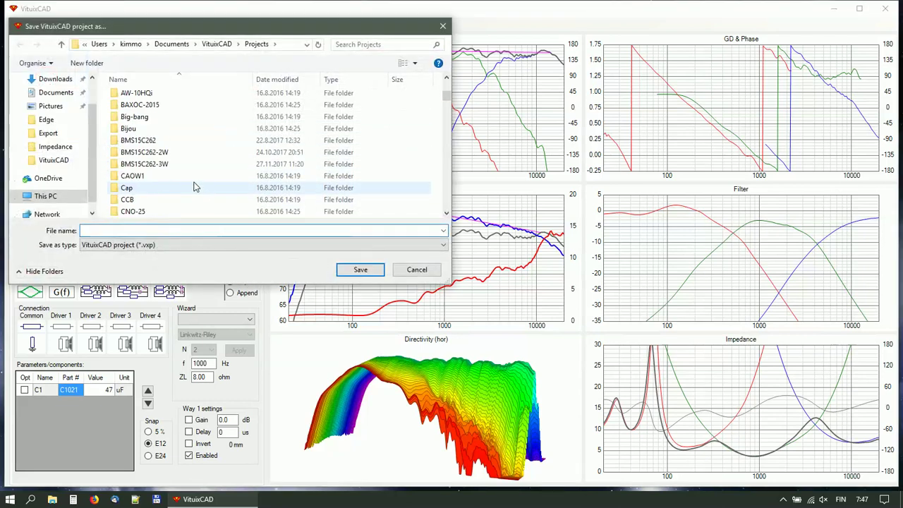
scroll(196, 186, down, 5)
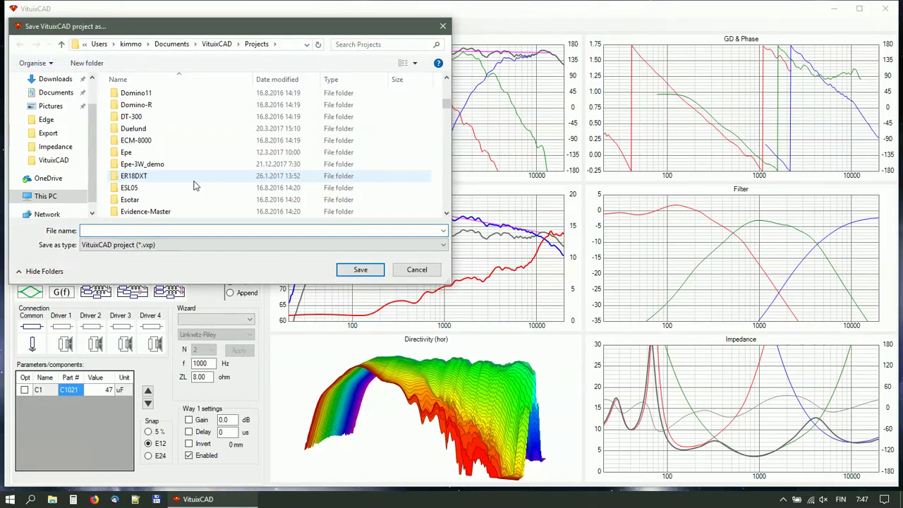